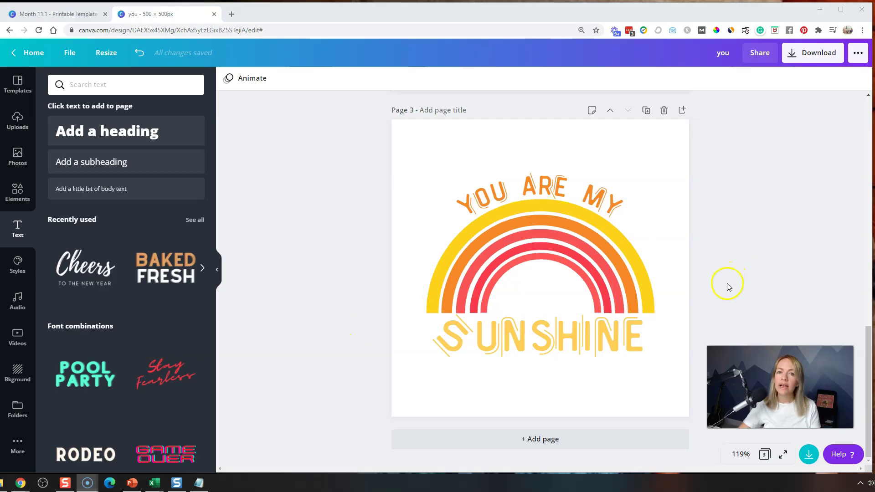
- Review the three sunshine sticker pages: smiling sun, 'YOU ARE MY sunshine' sun and rainbow
scroll(727, 285, up, 4)
scroll(727, 283, up, 12)
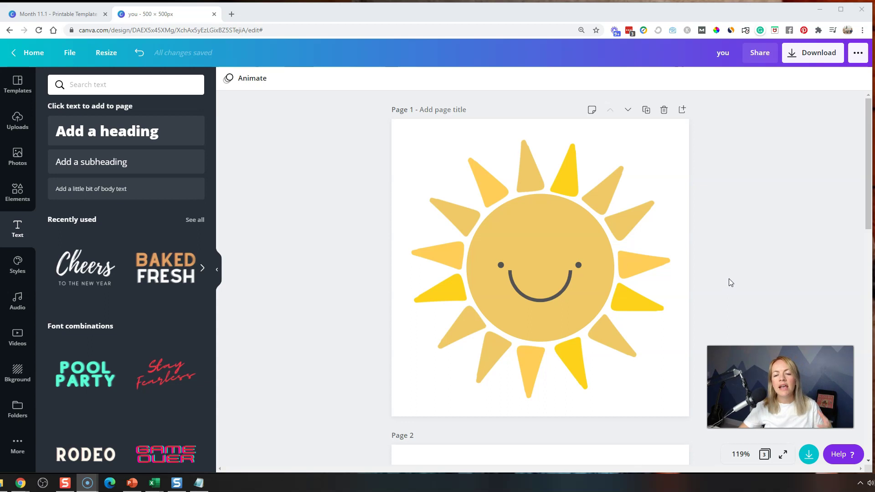
click(755, 290)
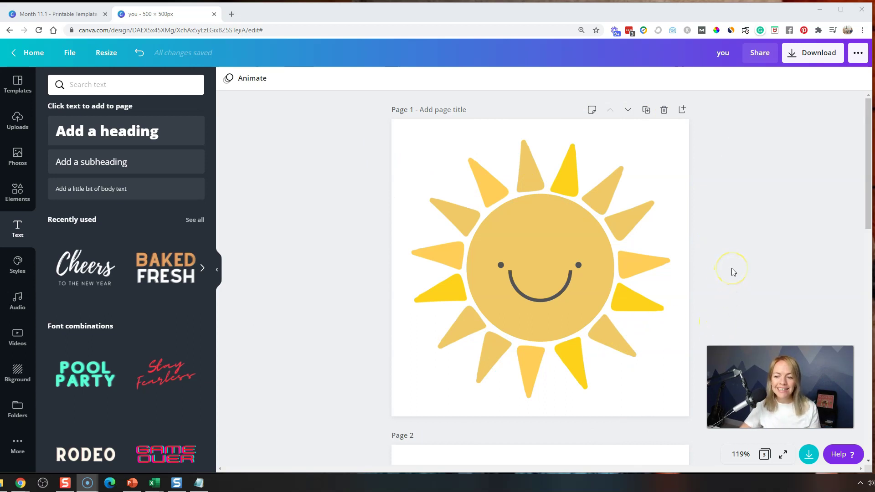
scroll(733, 272, down, 8)
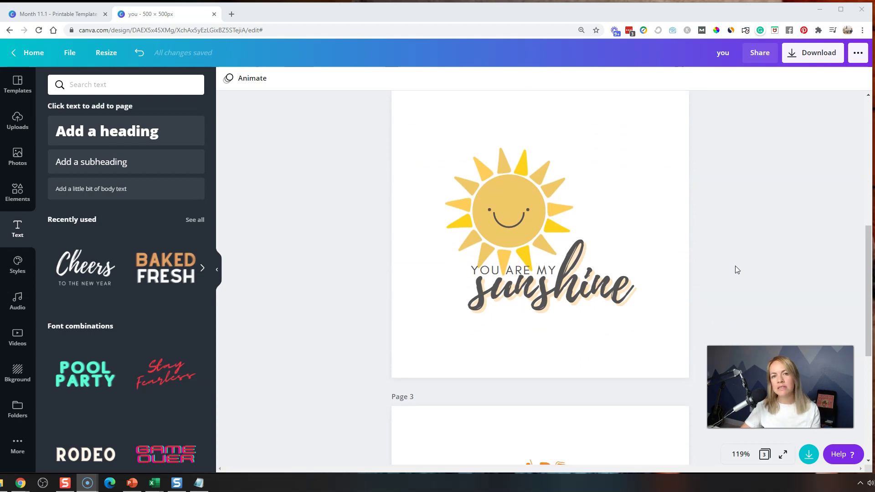
scroll(735, 267, down, 6)
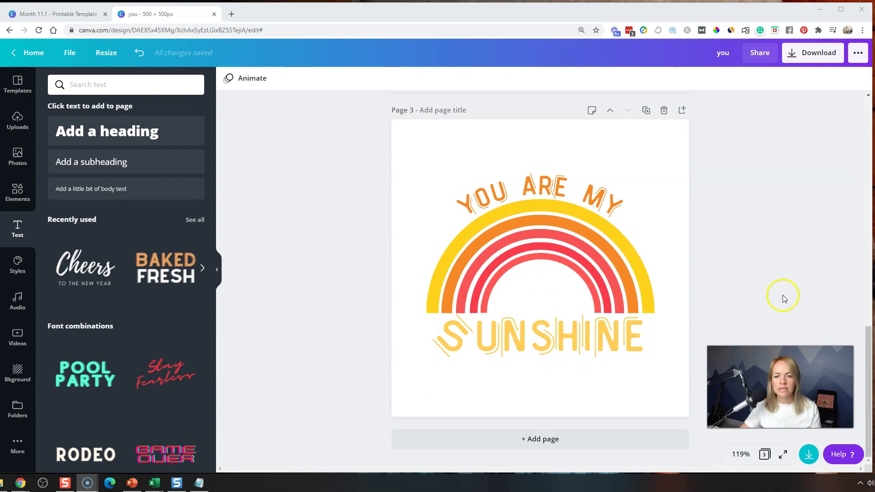
scroll(777, 286, up, 3)
scroll(776, 284, up, 10)
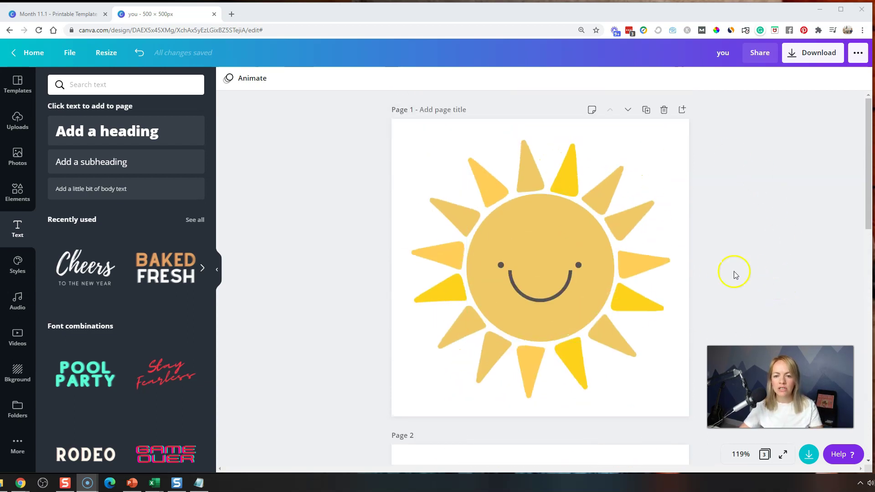
- Load the Canva home page in a new browser tab
click(231, 13)
text(canva.com)
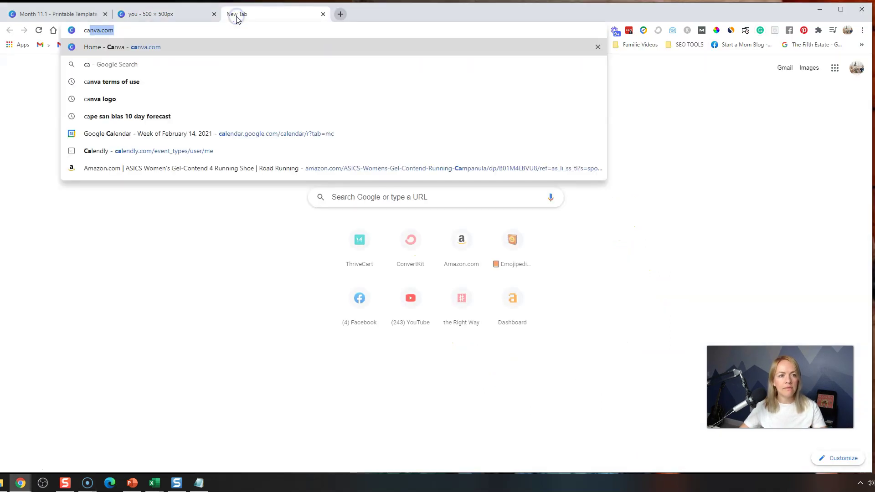
key(Return)
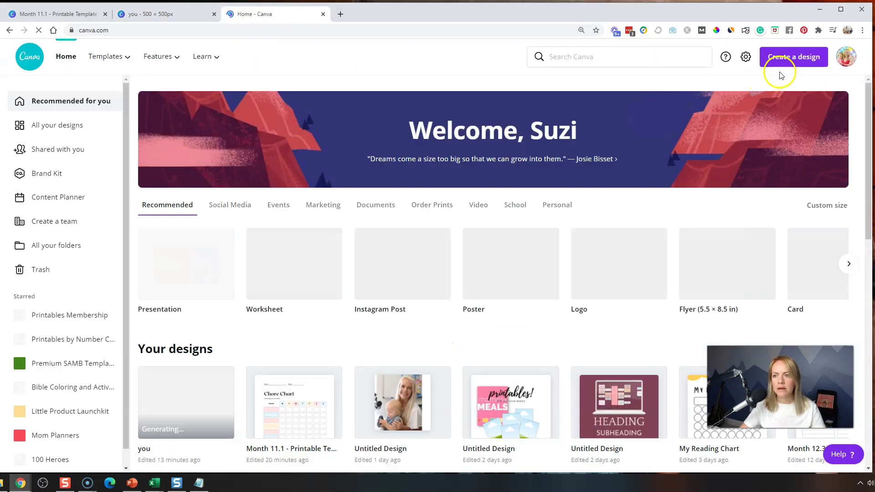
- Create a new custom-size design of 500 × 500 px
click(789, 57)
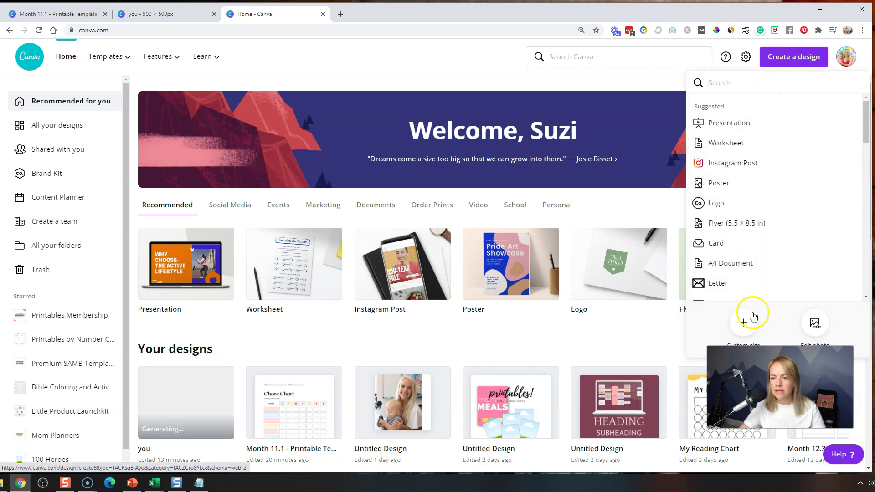
click(744, 323)
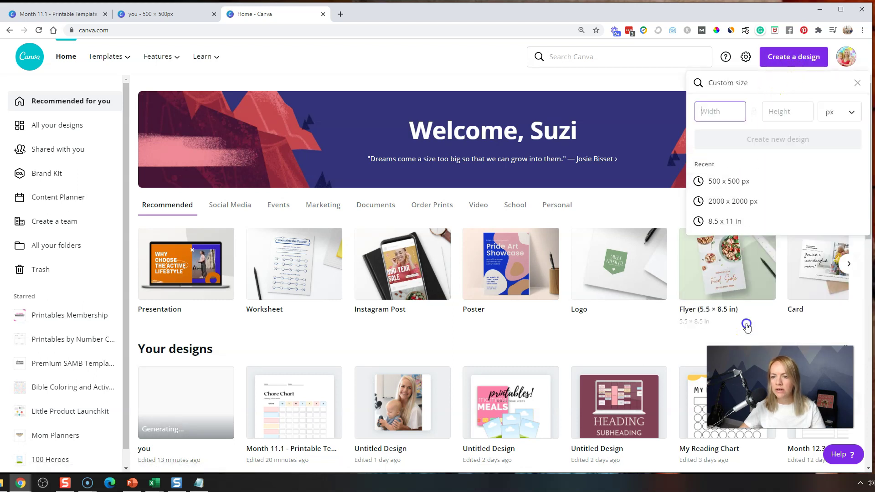
text(500)
click(787, 113)
text(500)
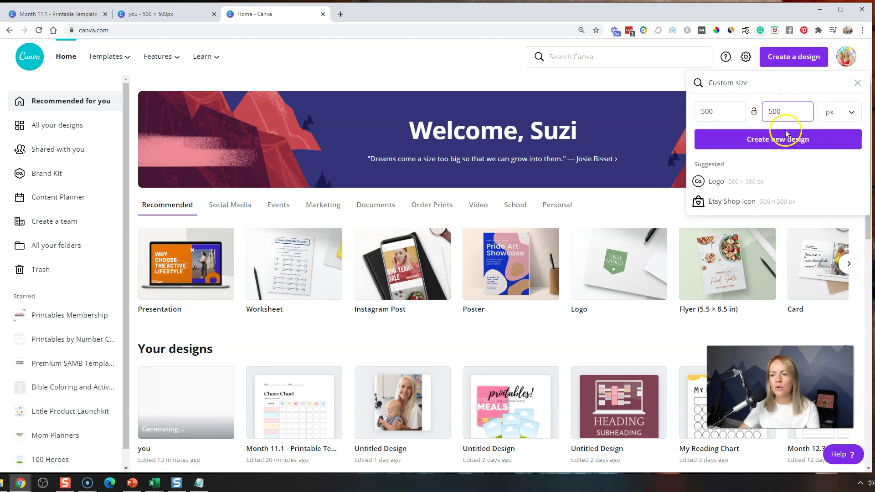
click(737, 154)
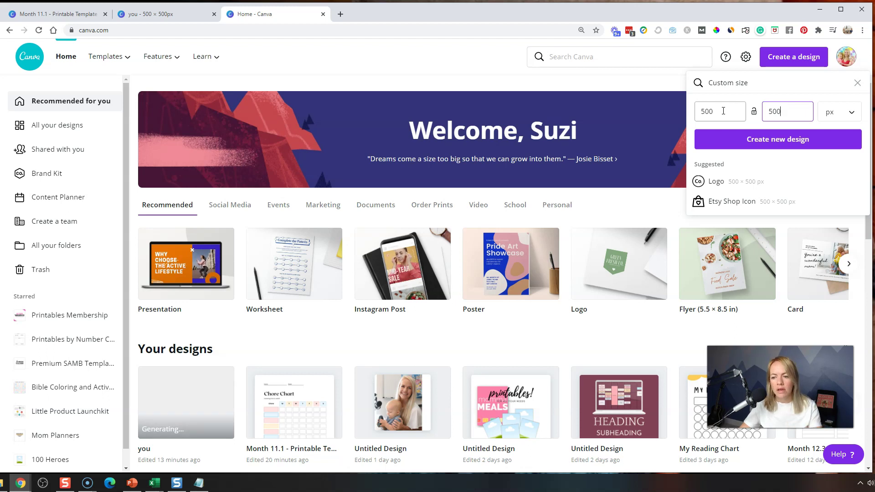
click(787, 141)
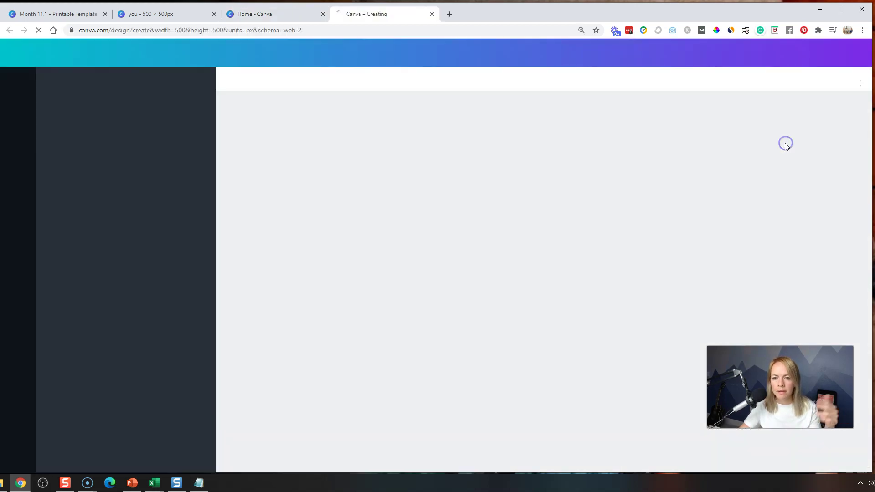
click(618, 185)
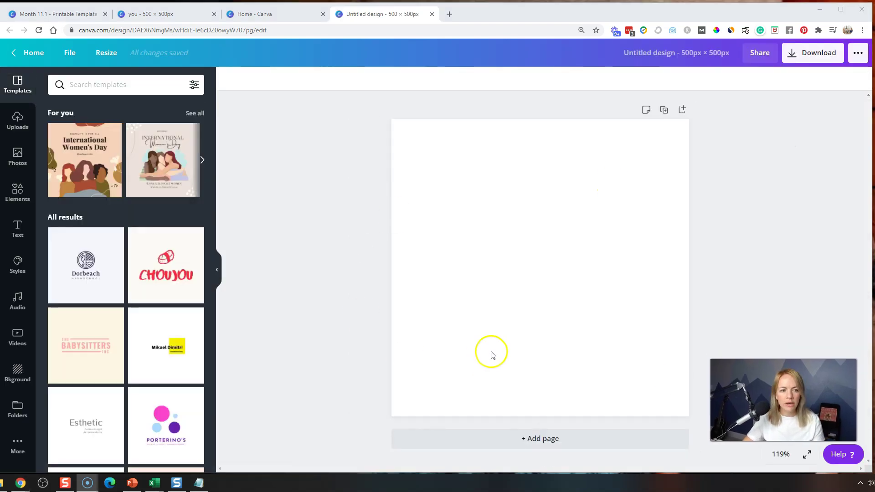
- Close the Canva home page tab and return to the new blank design
click(290, 17)
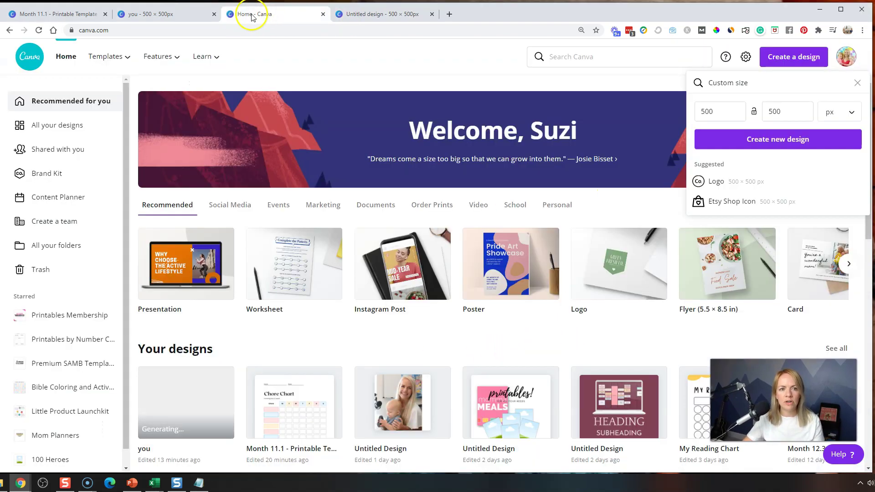
click(203, 14)
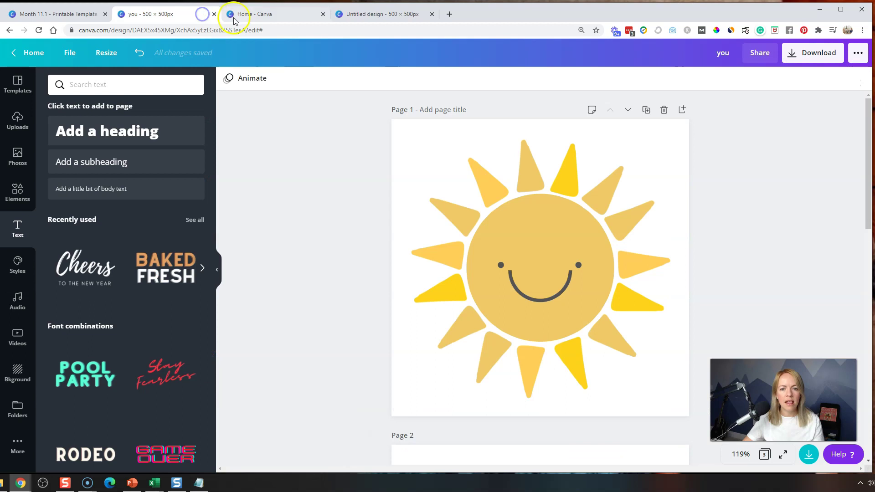
click(323, 14)
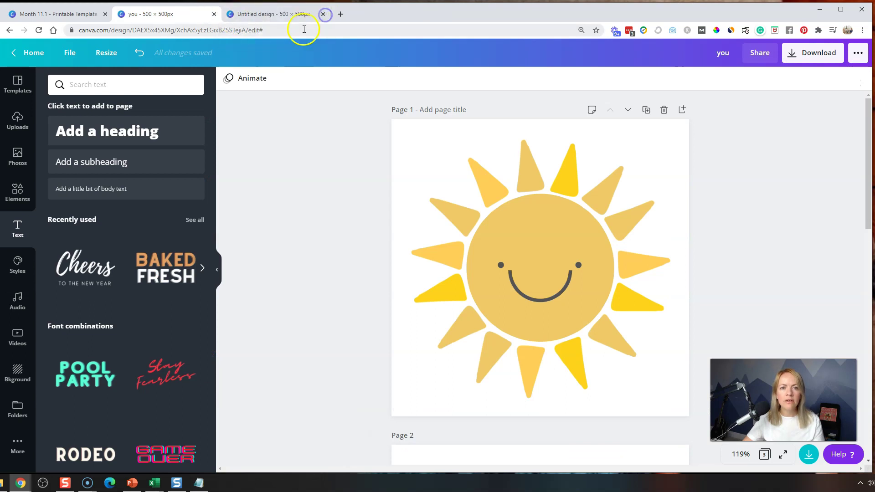
click(276, 10)
- Add a circle from an Elements search for 'circle', enlarge it to 344 px and centre it
click(20, 188)
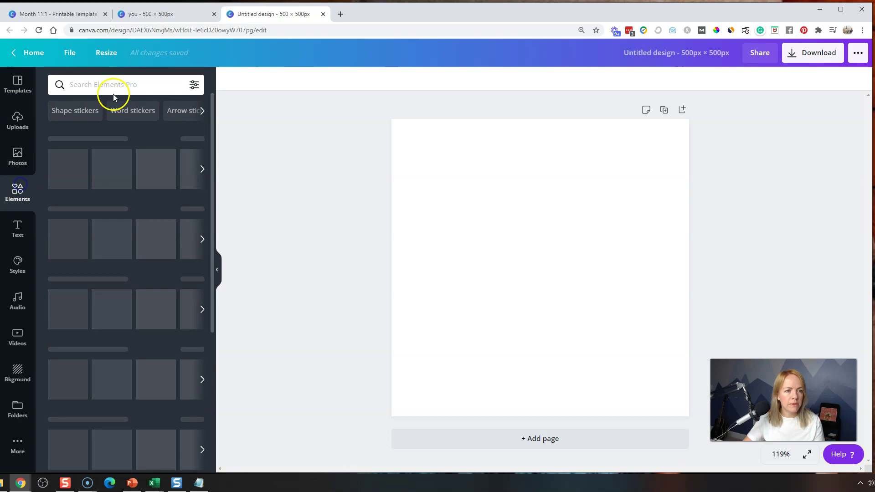
click(121, 85)
text(circle)
key(Return)
click(81, 161)
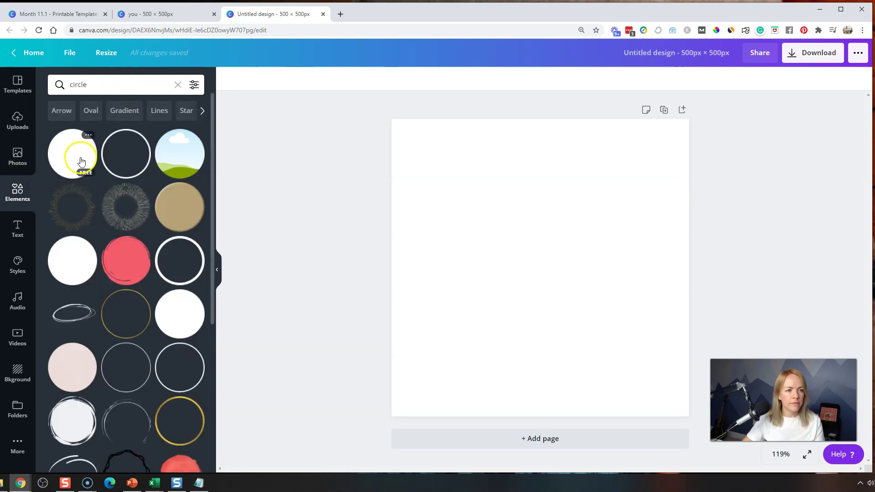
drag(448, 194, 435, 178)
drag(517, 227, 534, 246)
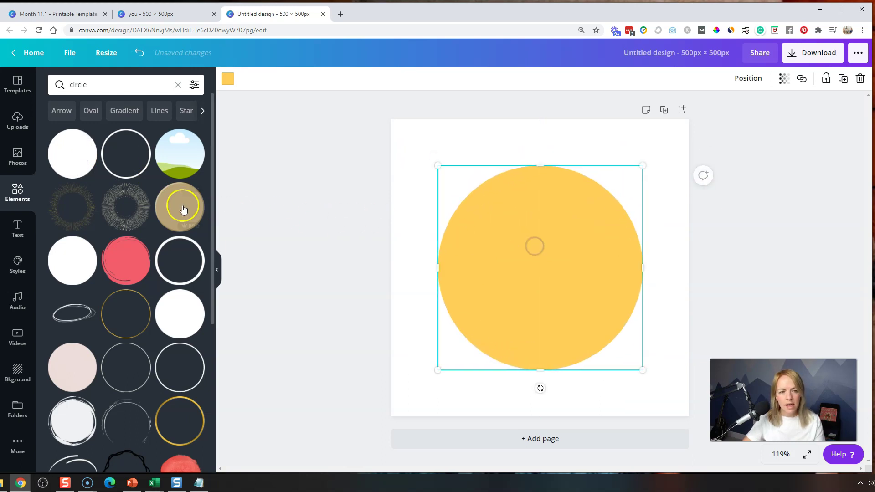
- Add a second circle, make it dark grey, shrink it into an eye dot and duplicate it
click(71, 154)
drag(506, 235, 464, 190)
click(229, 80)
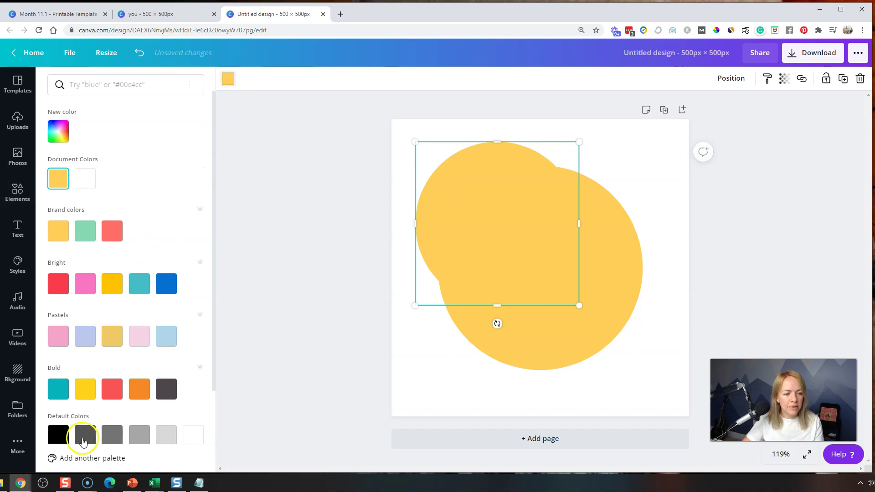
click(86, 435)
click(186, 15)
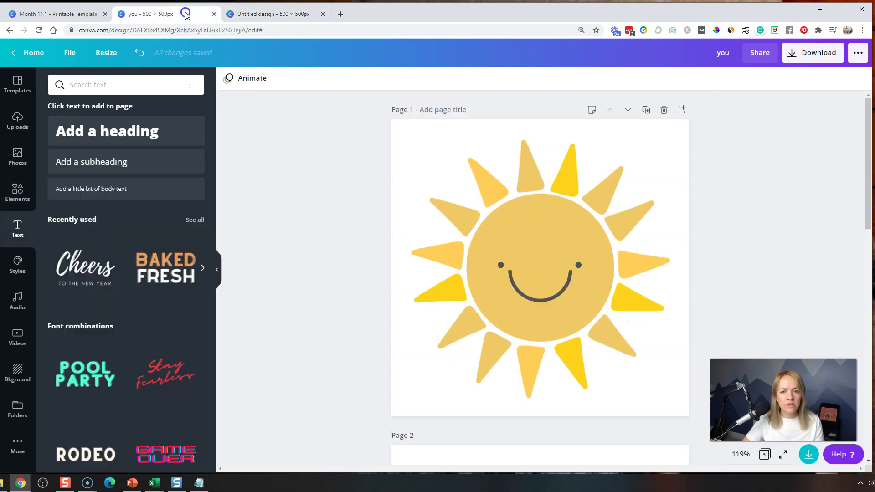
click(274, 14)
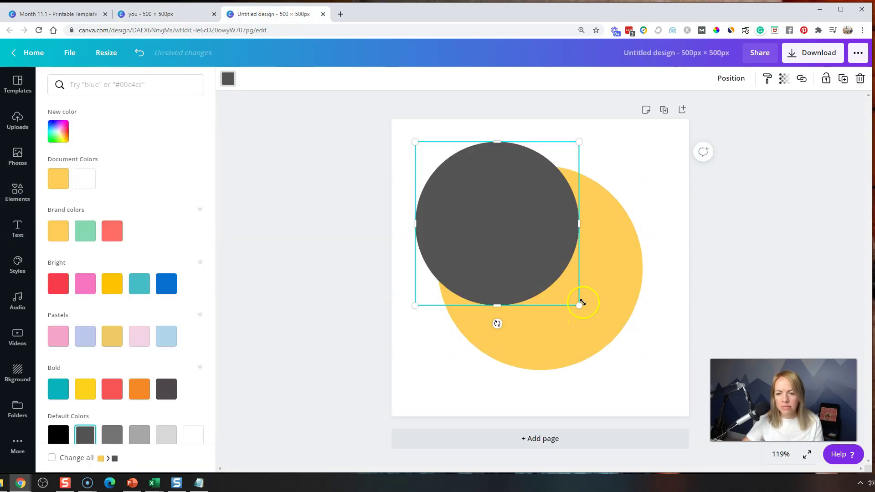
drag(577, 303, 591, 281)
key(ctrl+d)
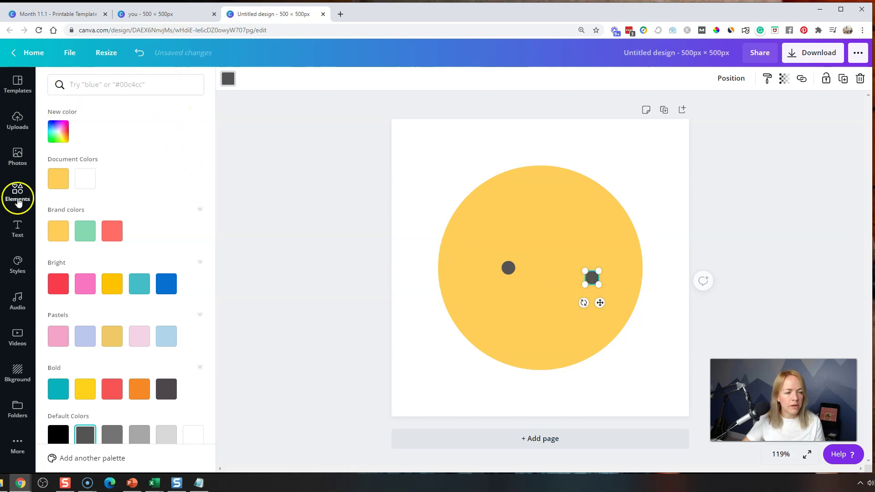
- Add a 'semi' search arc, colour it dark grey and rotate it into a smile below the eyes
click(16, 195)
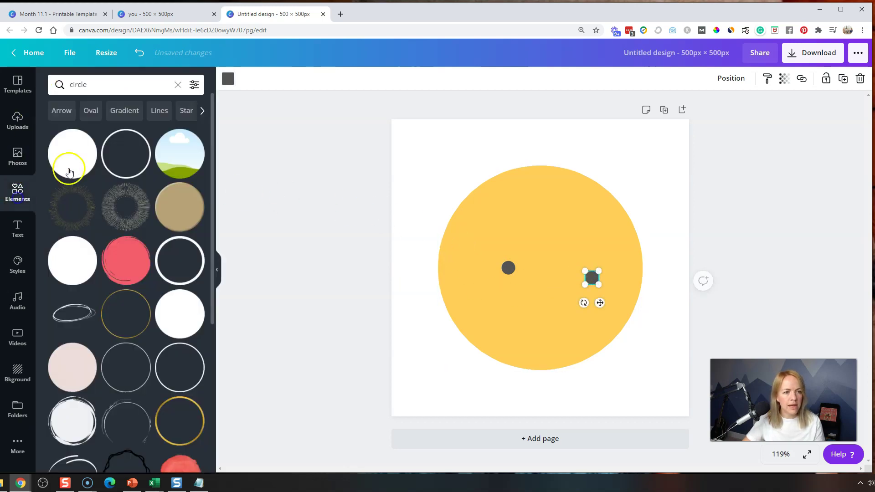
click(71, 84)
text(semi)
key(Return)
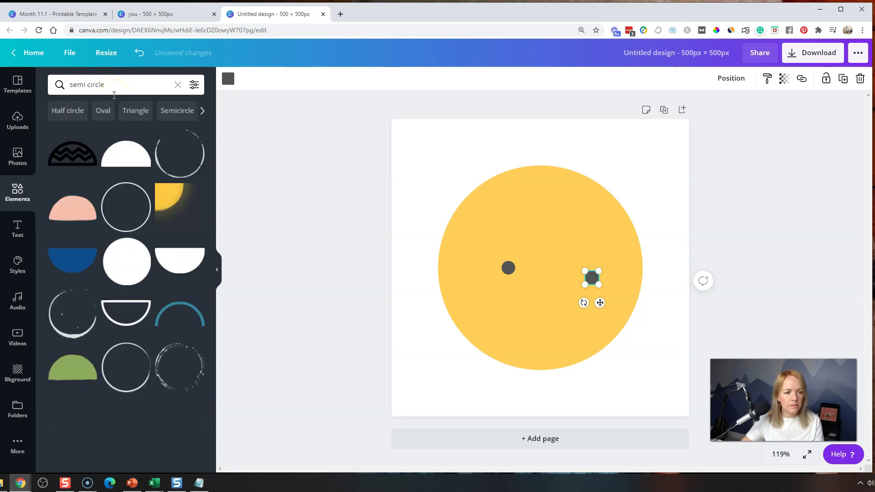
click(187, 323)
click(226, 80)
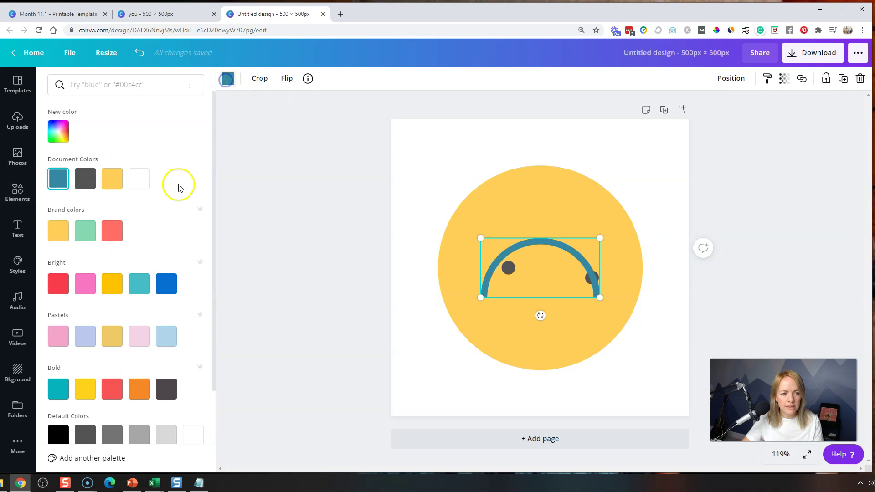
click(85, 434)
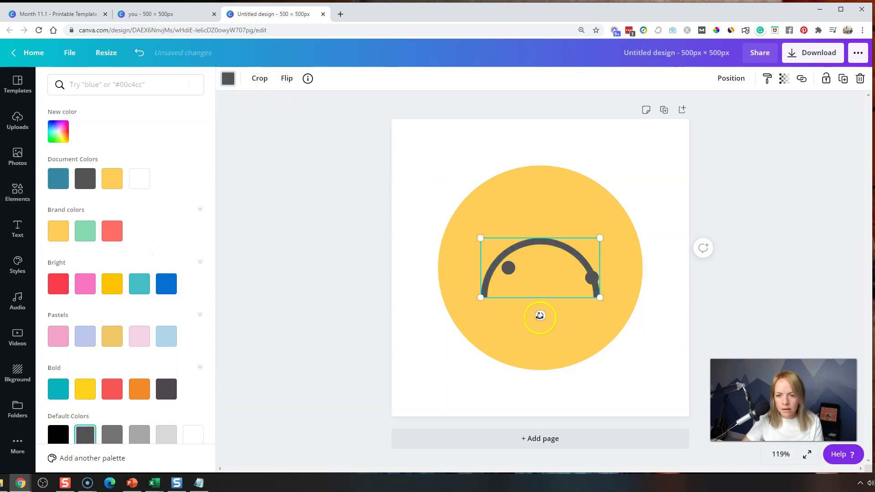
drag(541, 315, 544, 216)
drag(552, 287, 553, 324)
- Move the left eye dot up and outward and raise the right one to eye level
click(540, 256)
drag(508, 267, 478, 263)
click(591, 260)
drag(592, 278, 596, 260)
click(695, 231)
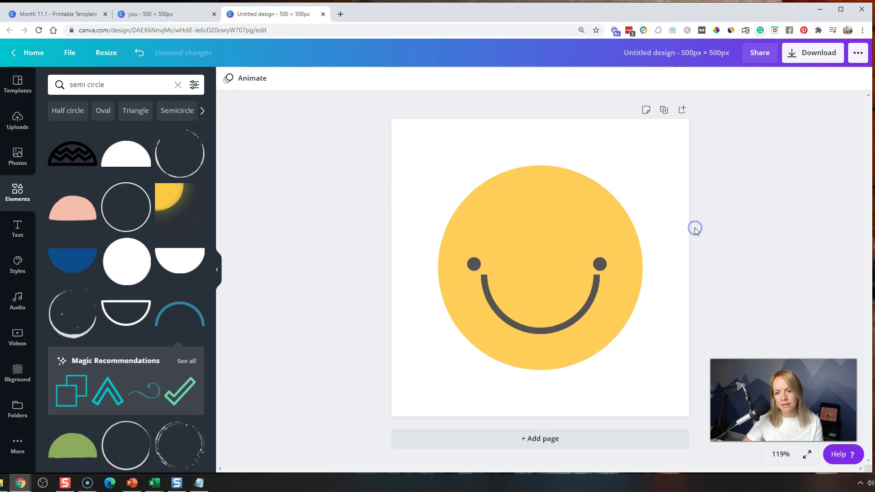
click(195, 14)
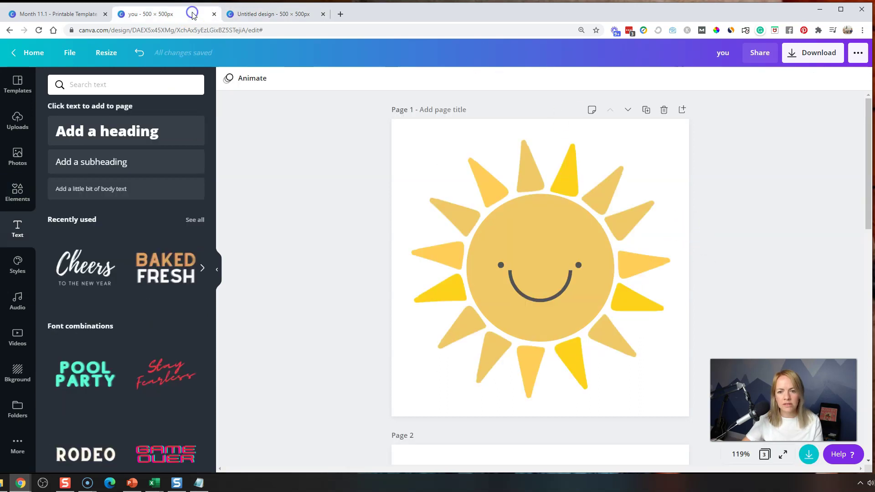
click(287, 20)
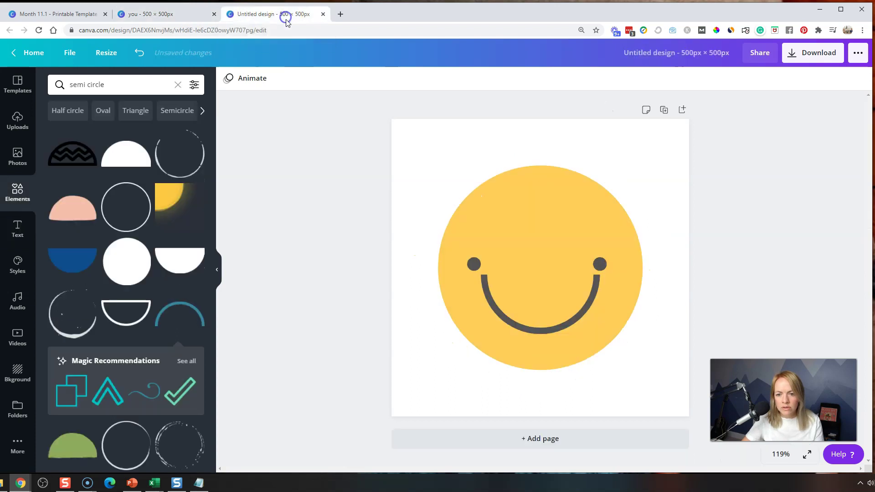
- Shrink the smile to 130 × 65, resize and align both eye dots, then view the reference design
click(592, 308)
drag(600, 334, 548, 309)
click(471, 266)
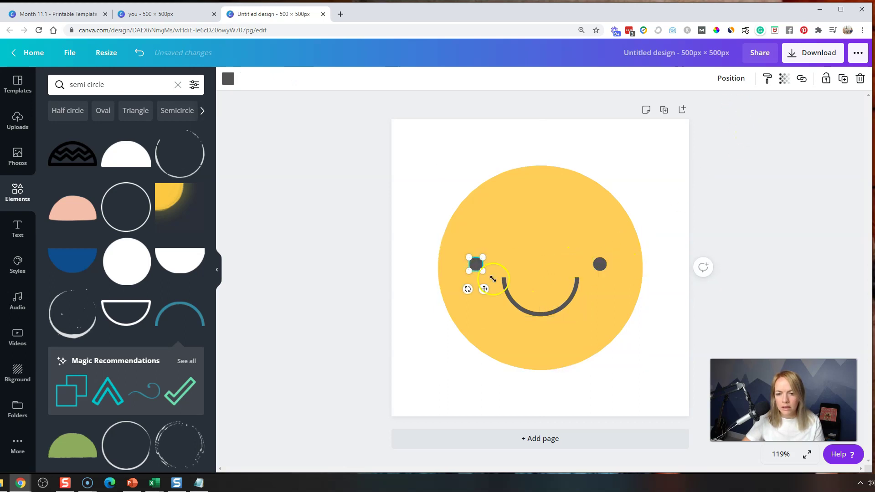
mouse_move(483, 271)
mouse_down()
mouse_move(478, 264)
mouse_move(489, 271)
mouse_up()
drag(597, 266, 578, 295)
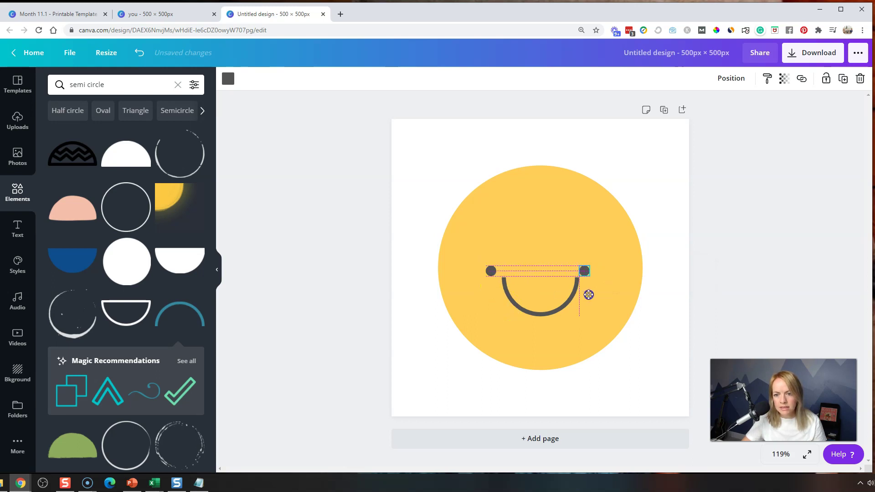
click(757, 228)
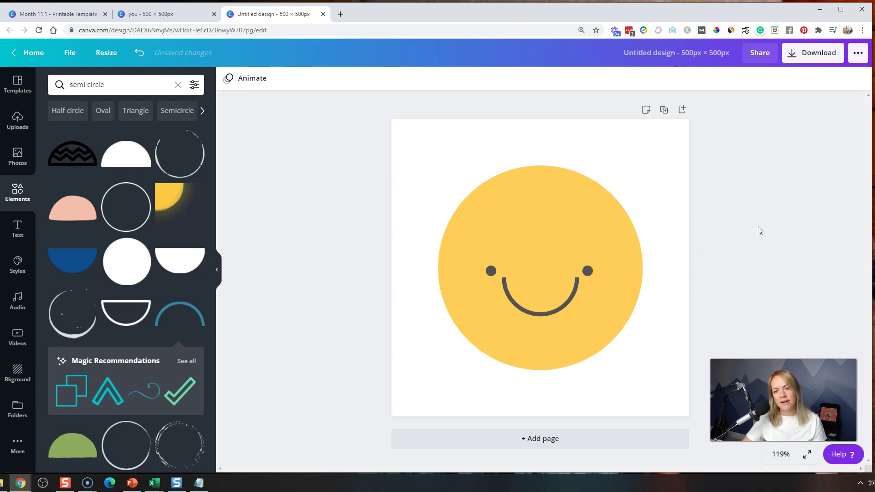
click(163, 15)
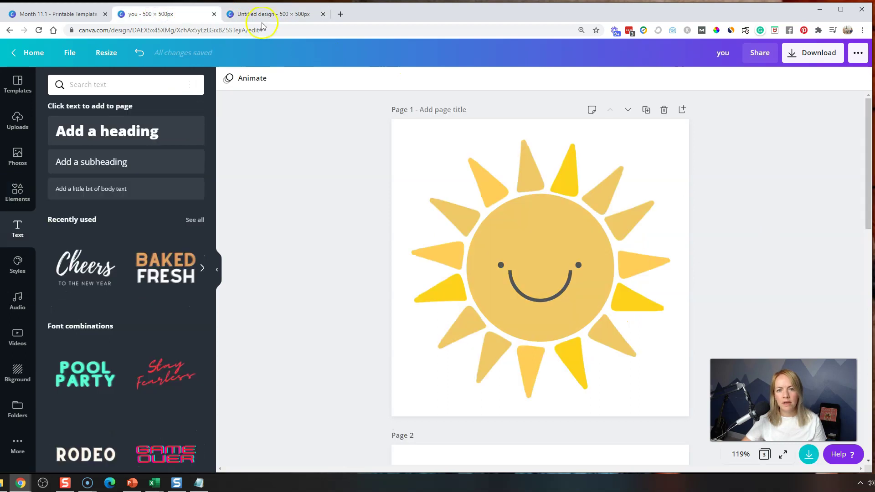
- Search Elements for 'triangles' and browse the results
click(285, 20)
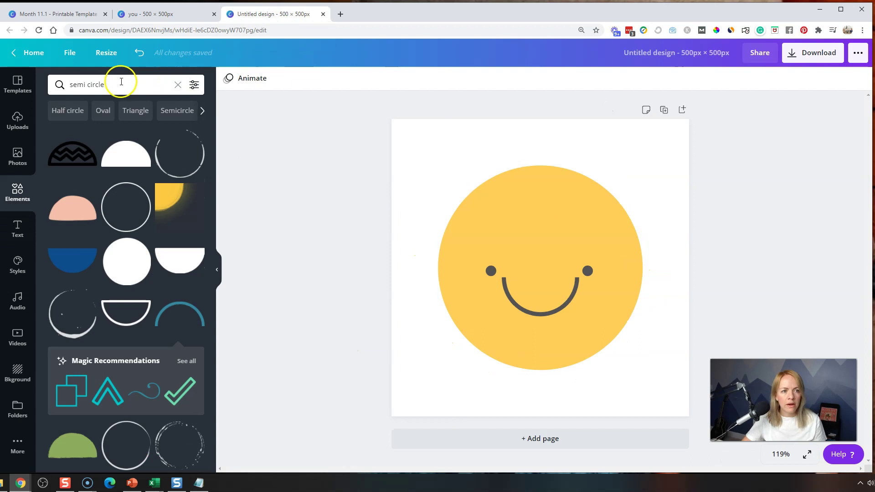
click(133, 90)
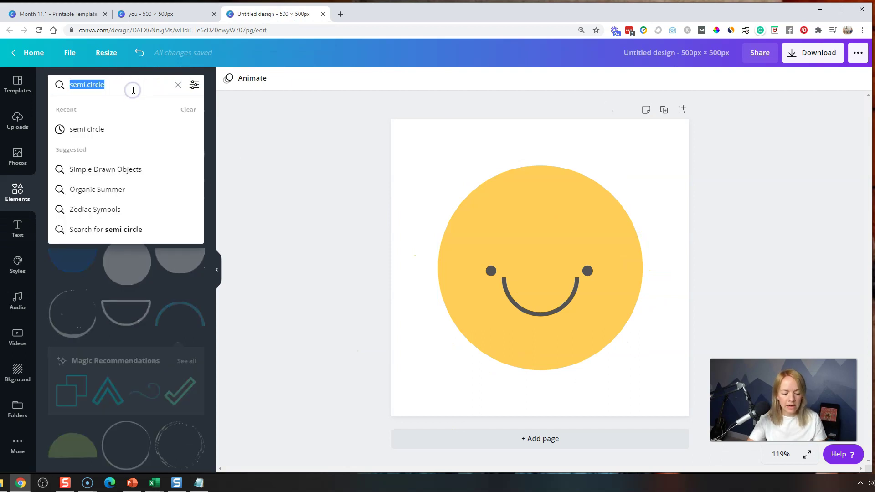
text(triangles)
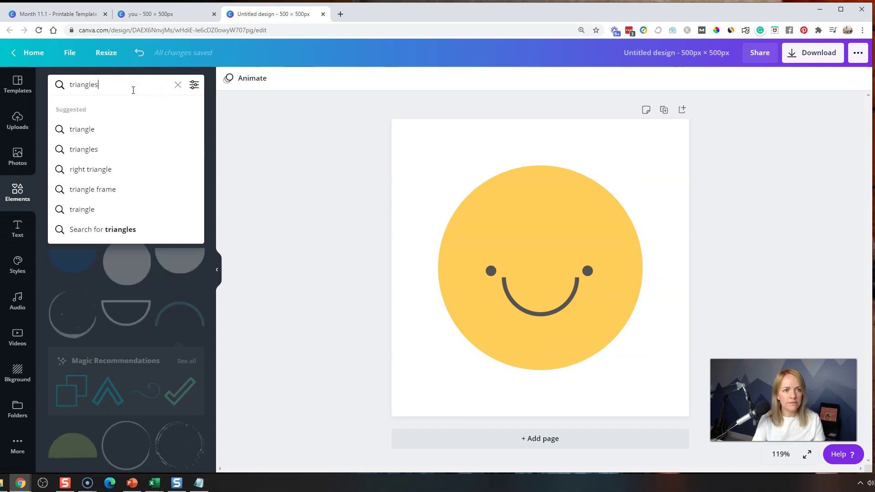
key(Return)
scroll(114, 256, down, 2)
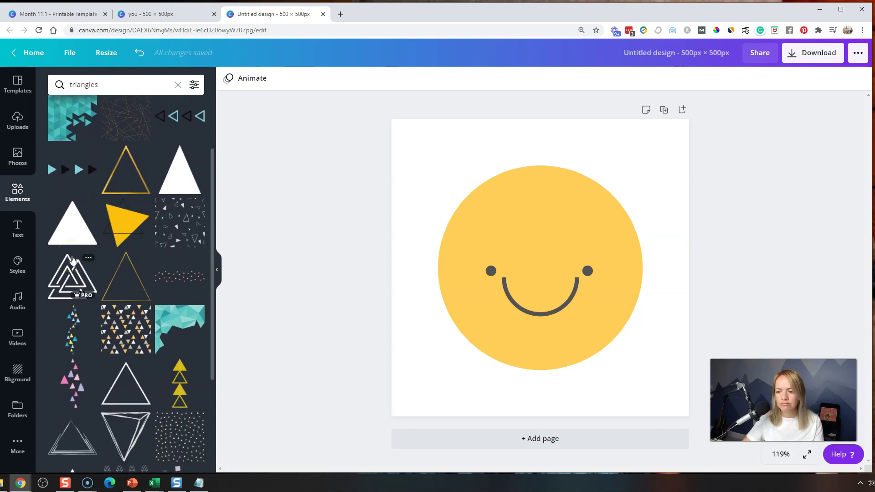
scroll(72, 259, down, 3)
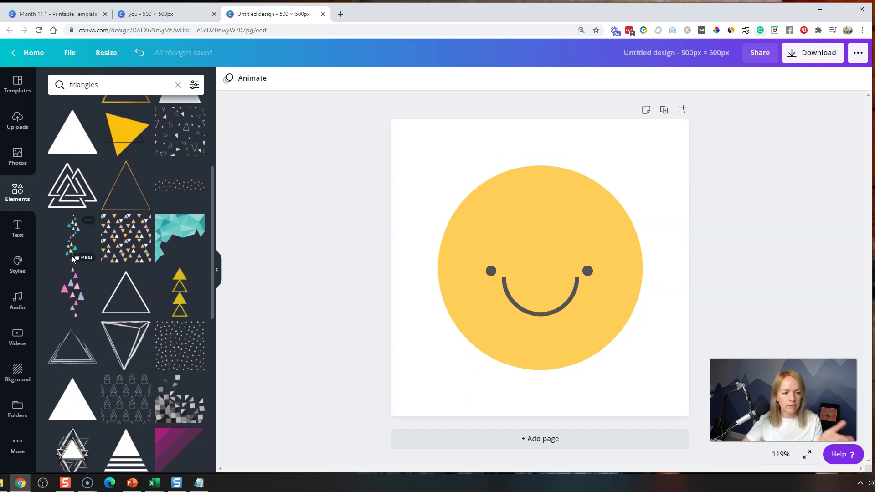
scroll(72, 259, down, 7)
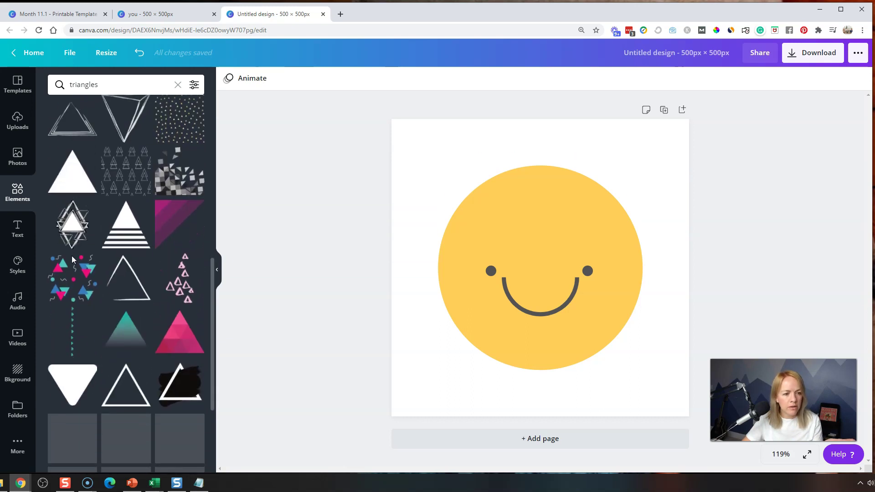
scroll(130, 241, down, 5)
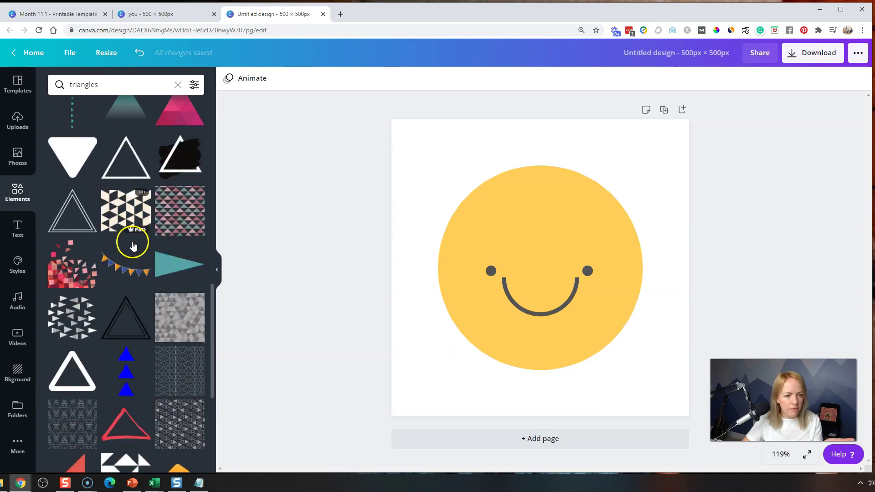
scroll(132, 246, down, 4)
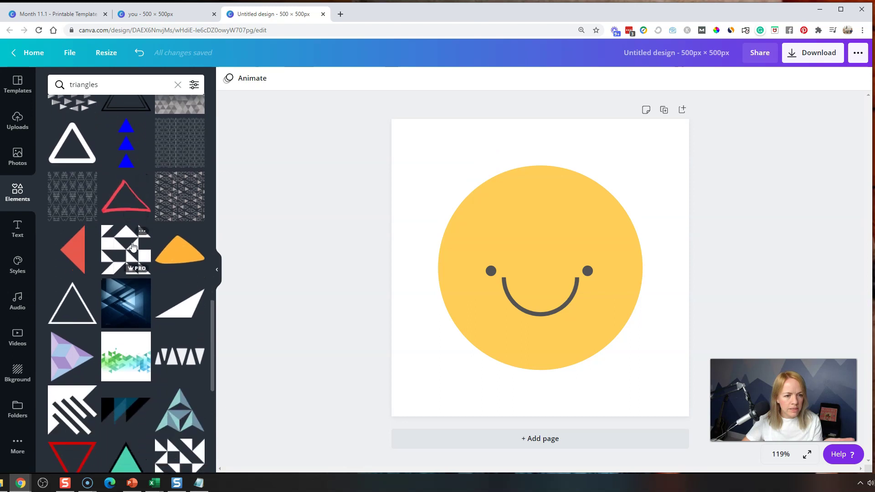
scroll(132, 246, up, 5)
scroll(132, 244, up, 7)
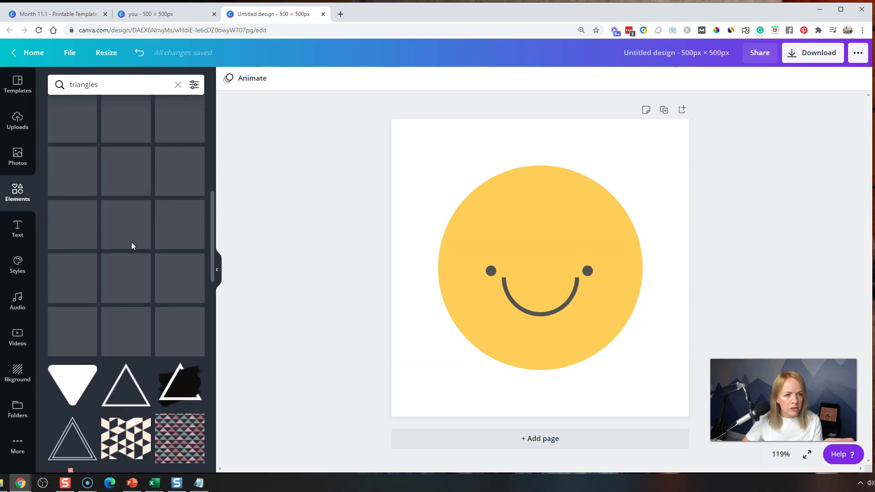
scroll(132, 244, up, 6)
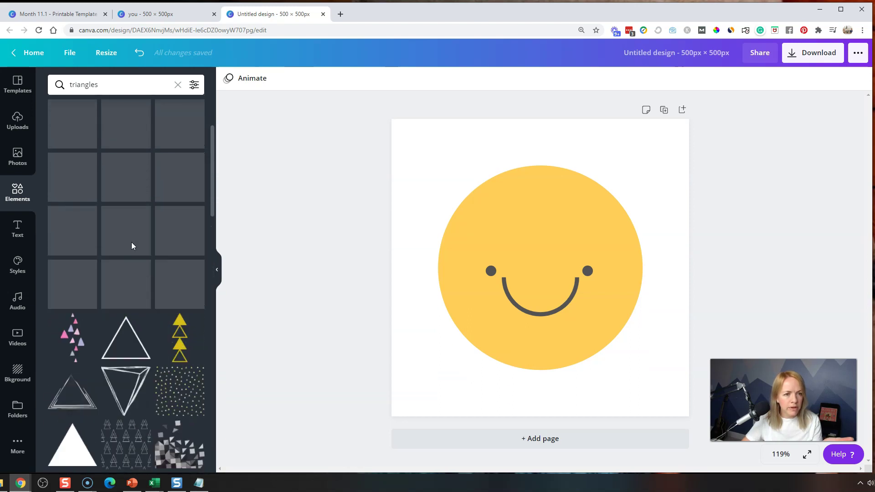
- Switch to the 'triangle' suggestion and add the white rounded triangle to the design
click(142, 241)
scroll(150, 235, up, 3)
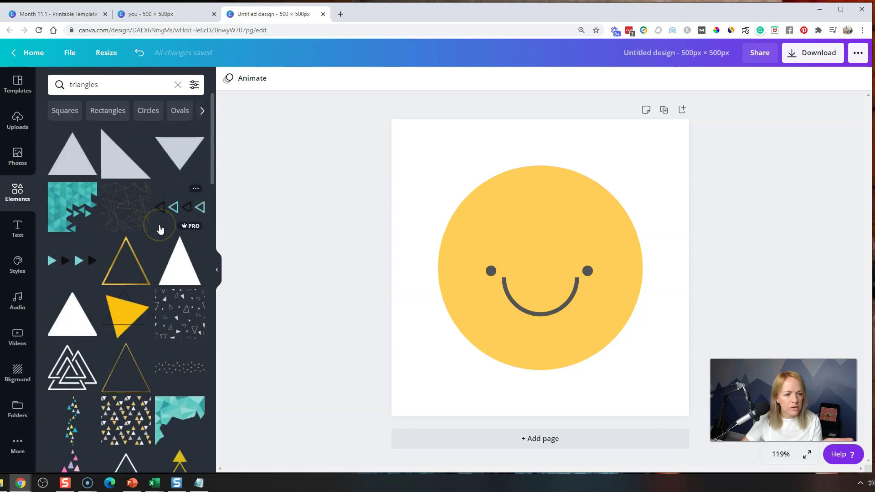
click(117, 86)
click(129, 136)
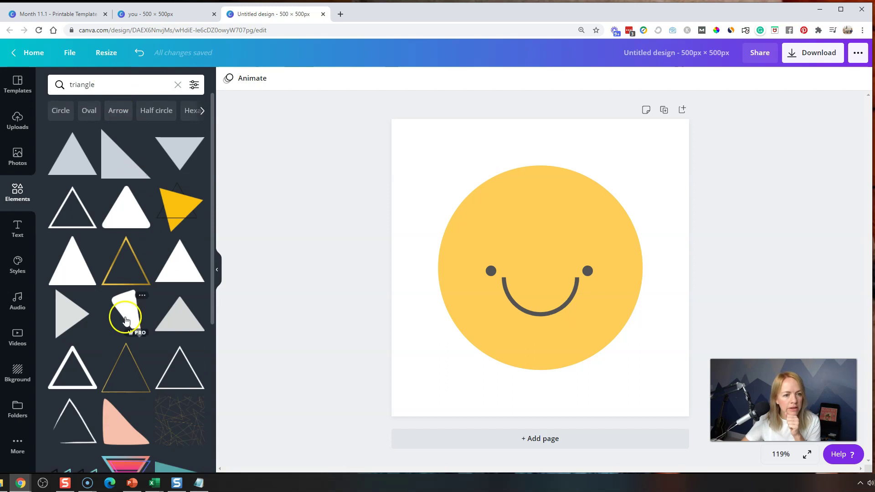
click(125, 310)
- Make the triangle bright yellow, shrink it and place it below the circle
drag(545, 245, 587, 280)
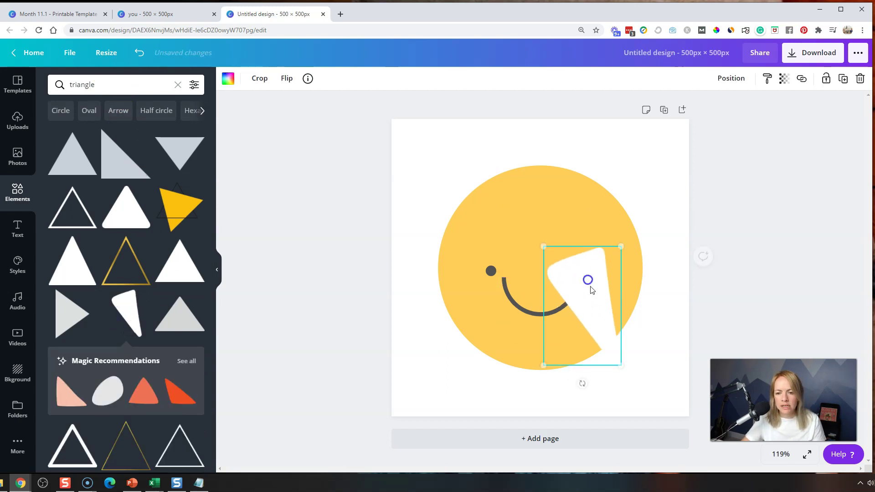
click(228, 77)
click(111, 283)
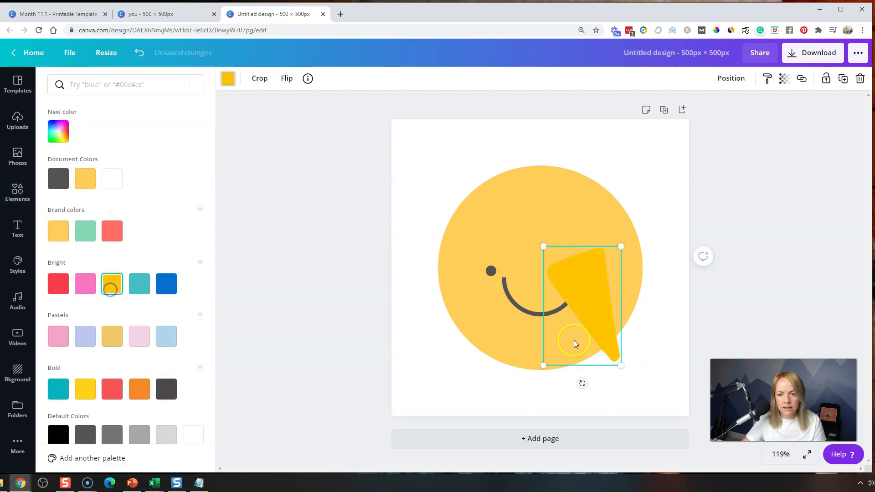
drag(620, 363, 586, 297)
drag(557, 264, 598, 374)
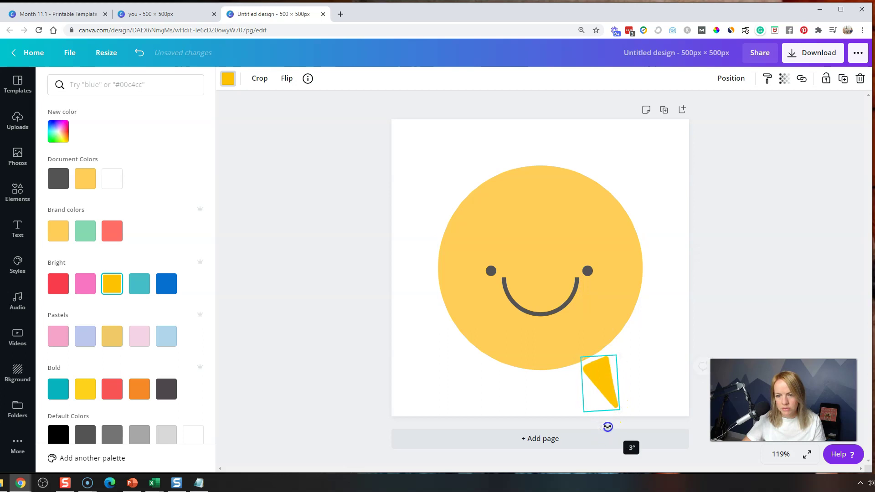
drag(604, 384, 630, 351)
- Duplicate the yellow triangle twice and angle the copies to about -35°
key(ctrl+d)
drag(641, 405, 649, 405)
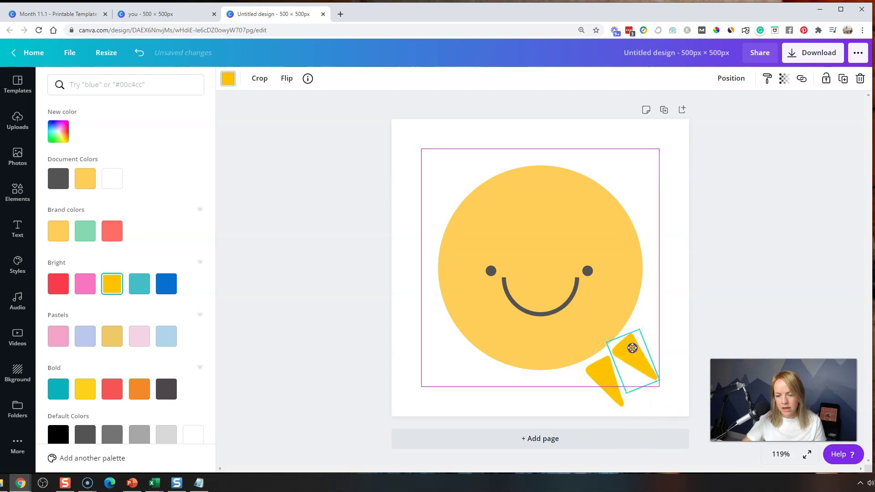
key(ctrl+d)
drag(632, 351, 651, 332)
drag(670, 377, 674, 367)
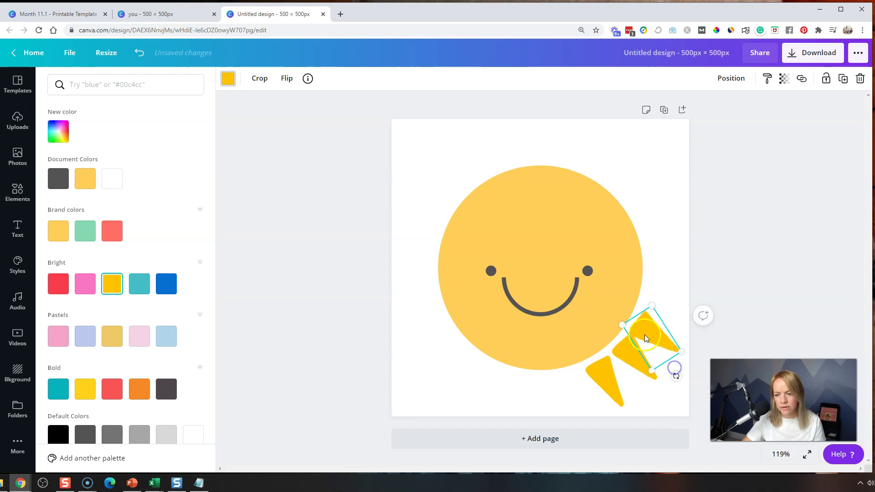
drag(644, 333, 646, 328)
drag(680, 370, 680, 368)
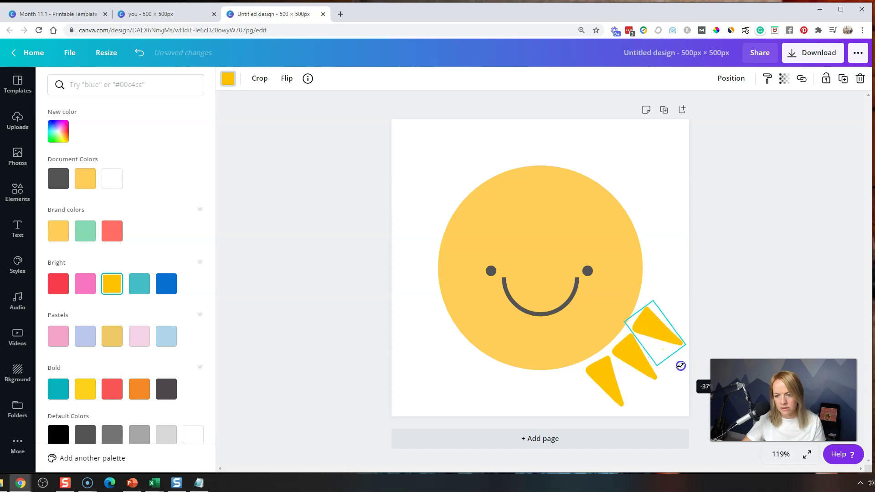
drag(662, 336, 668, 294)
drag(693, 324, 710, 317)
- Shrink and re-centre the face circle, moving the triangle cluster up-left
click(412, 141)
click(469, 201)
drag(438, 165, 465, 194)
drag(551, 248, 541, 241)
drag(668, 341, 641, 328)
- Arrange the rays around the sun: upright on top, angled 122° on the left, below and right
click(637, 283)
drag(637, 283, 687, 263)
drag(643, 242, 522, 175)
drag(529, 137, 535, 132)
drag(524, 170, 455, 205)
drag(458, 164, 442, 171)
drag(449, 208, 408, 255)
drag(438, 273, 518, 351)
drag(510, 391, 500, 404)
drag(513, 365, 603, 343)
drag(631, 283, 456, 335)
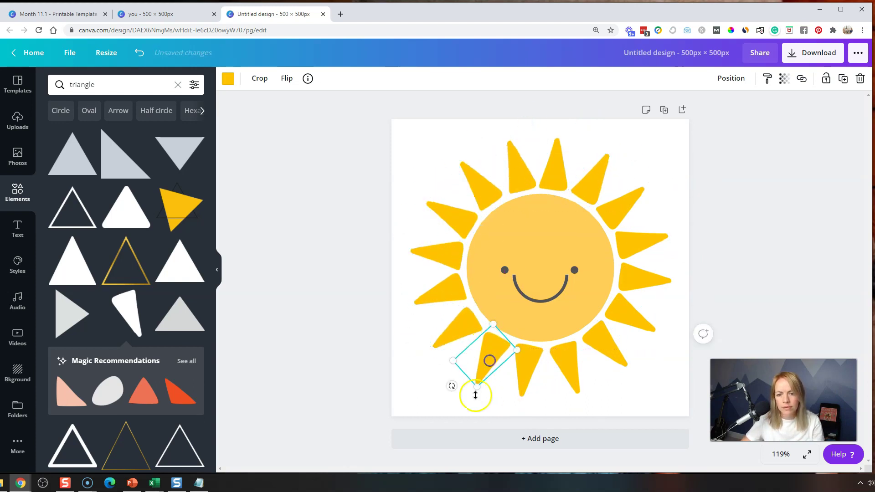
- Recolour the upper-left, left, lower-left, bottom, right and upper-right rays a lighter yellow
click(422, 400)
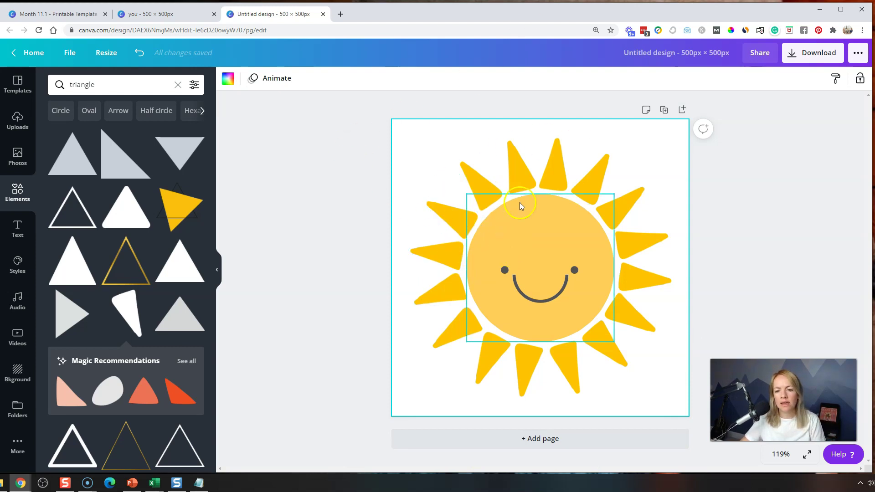
click(482, 195)
click(228, 78)
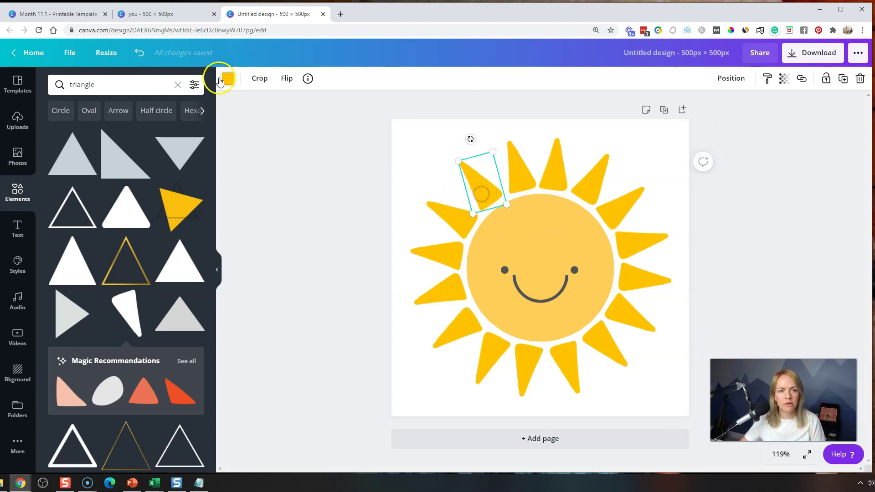
click(112, 285)
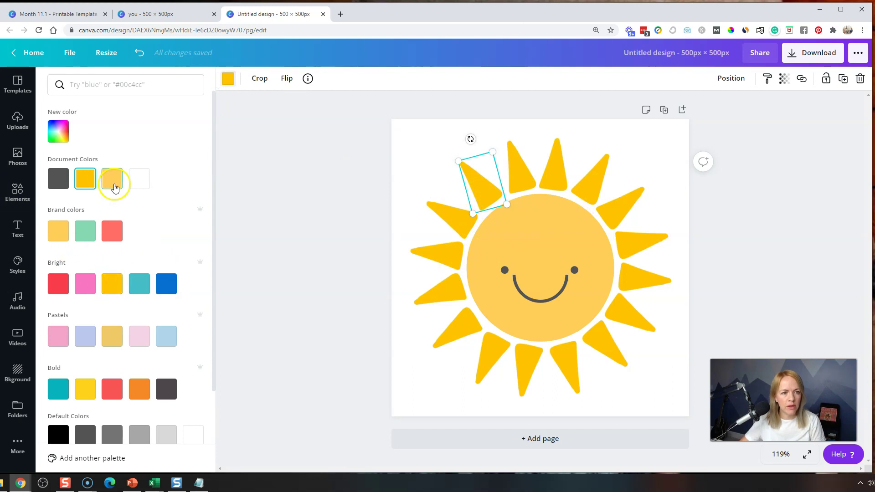
click(112, 179)
click(439, 258)
click(112, 178)
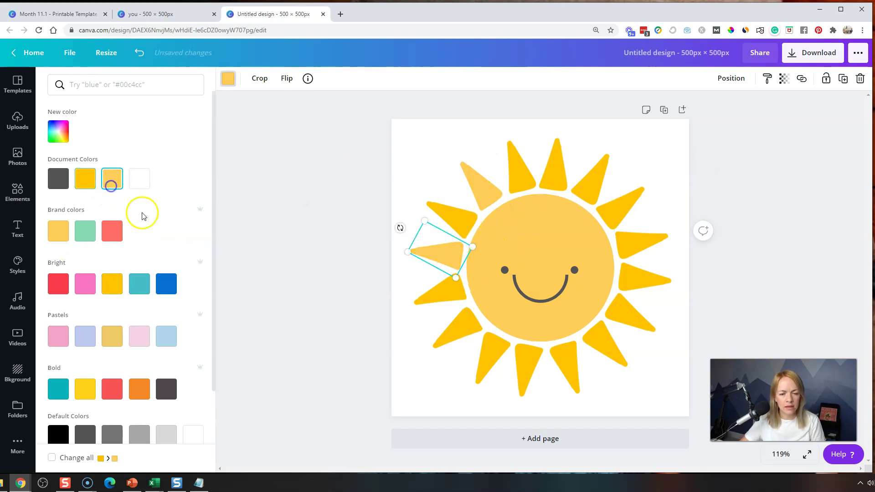
click(458, 325)
click(112, 179)
click(568, 364)
click(112, 178)
click(657, 281)
click(112, 178)
click(591, 189)
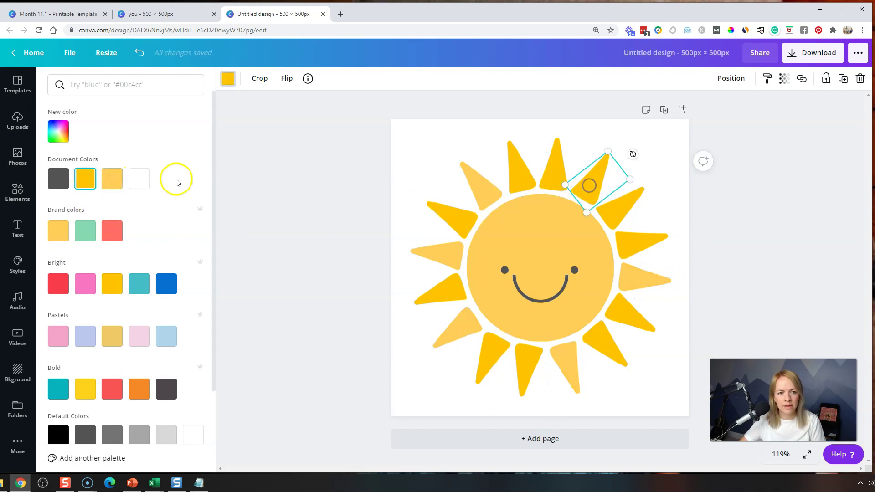
click(113, 179)
- Make the lower-left, upper-left and right-side rays pastel yellow
click(483, 352)
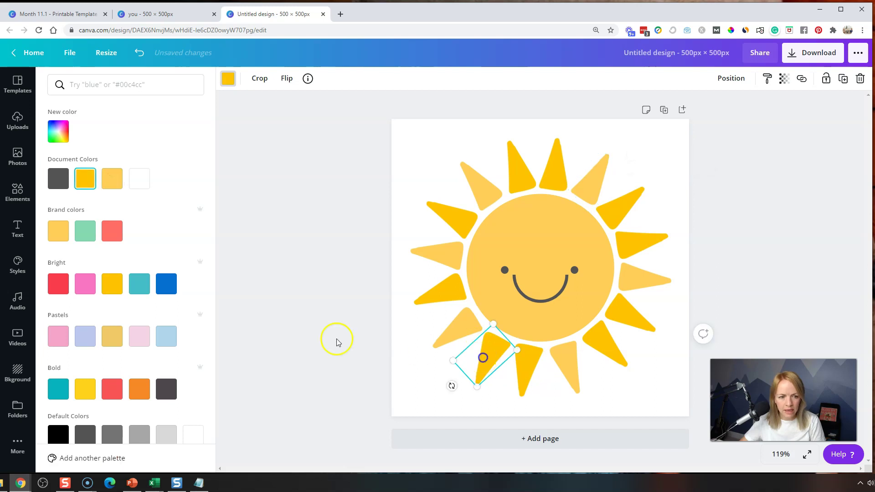
click(109, 336)
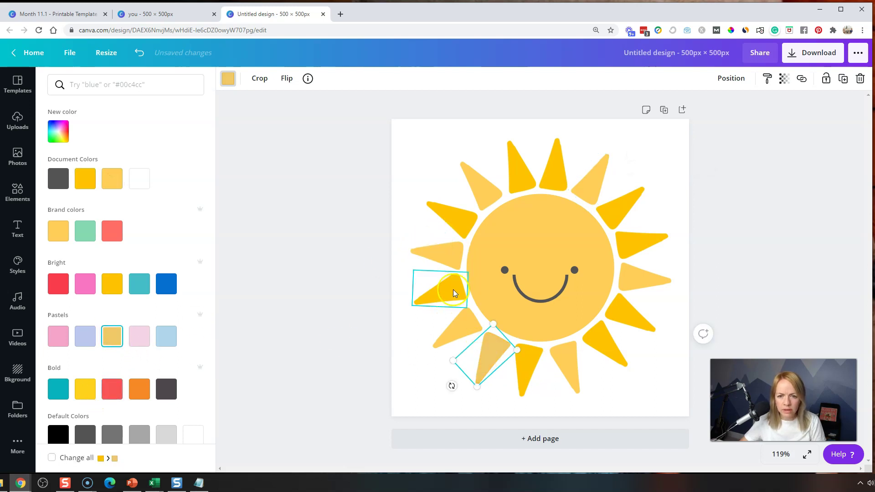
click(453, 217)
click(121, 338)
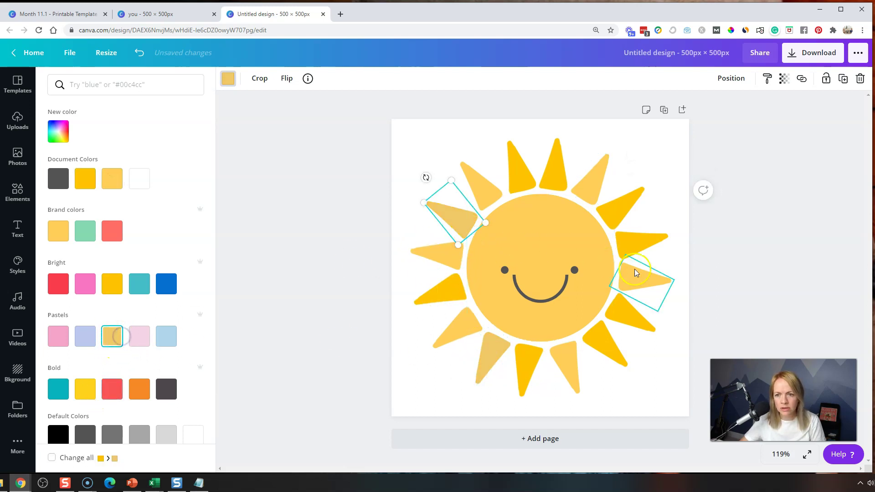
click(638, 246)
click(119, 292)
click(112, 340)
click(744, 248)
click(737, 304)
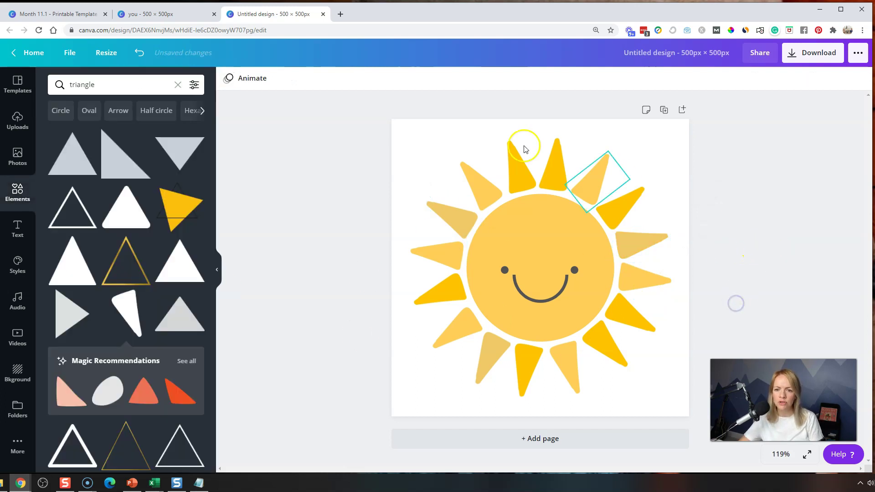
- Flip between the 'you' and sun designs, viewing the 'you' design's Page 2 'YOU ARE MY sunshine' sticker
click(147, 11)
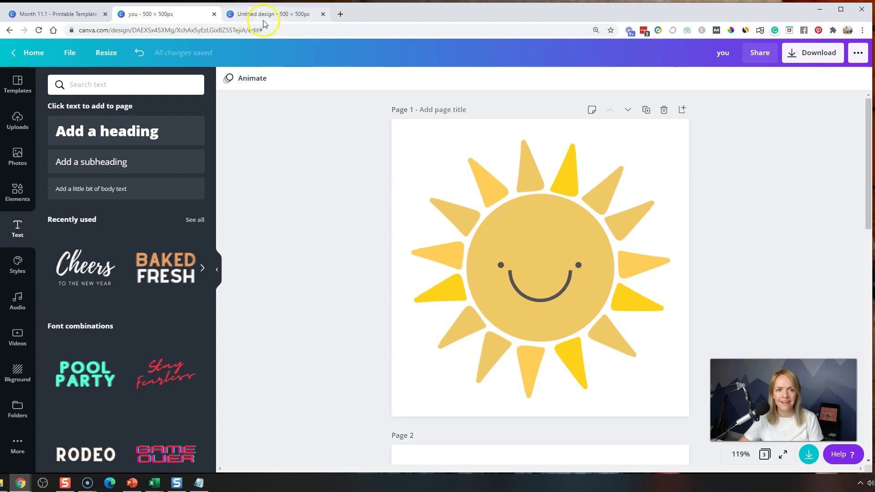
click(263, 20)
click(175, 14)
click(240, 13)
click(194, 18)
click(252, 18)
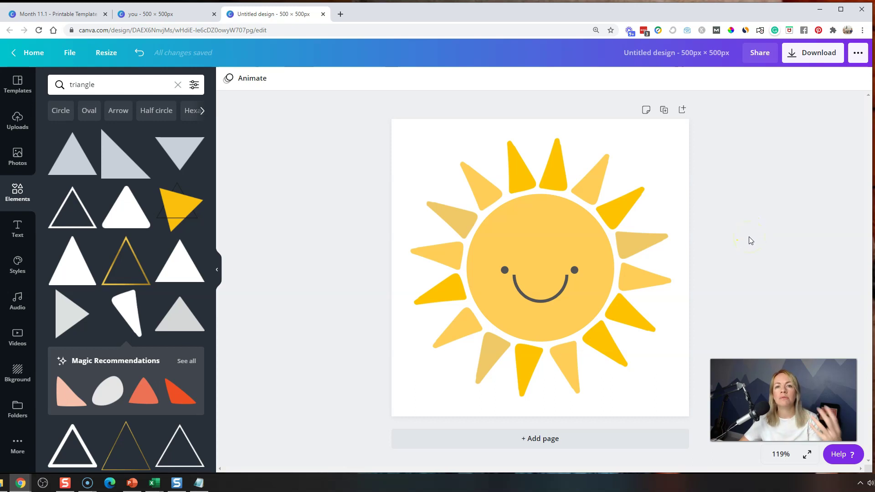
click(160, 13)
click(282, 16)
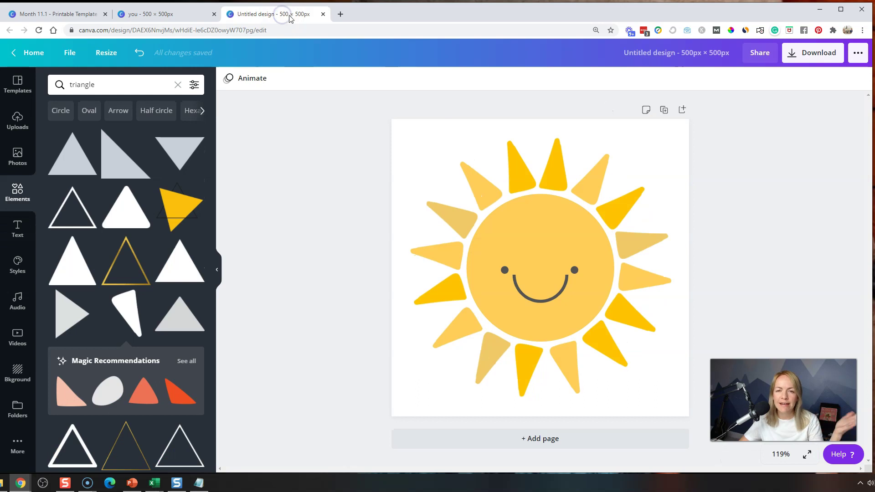
click(181, 18)
scroll(283, 223, down, 8)
scroll(349, 159, up, 1)
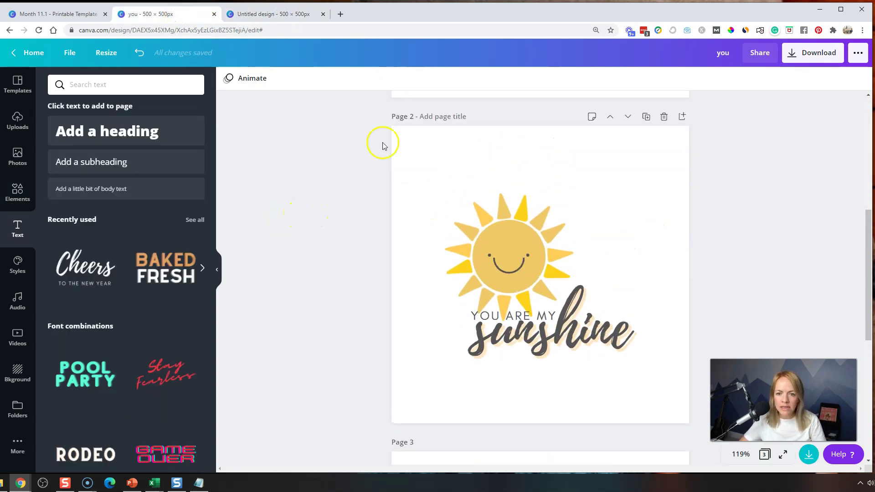
click(288, 19)
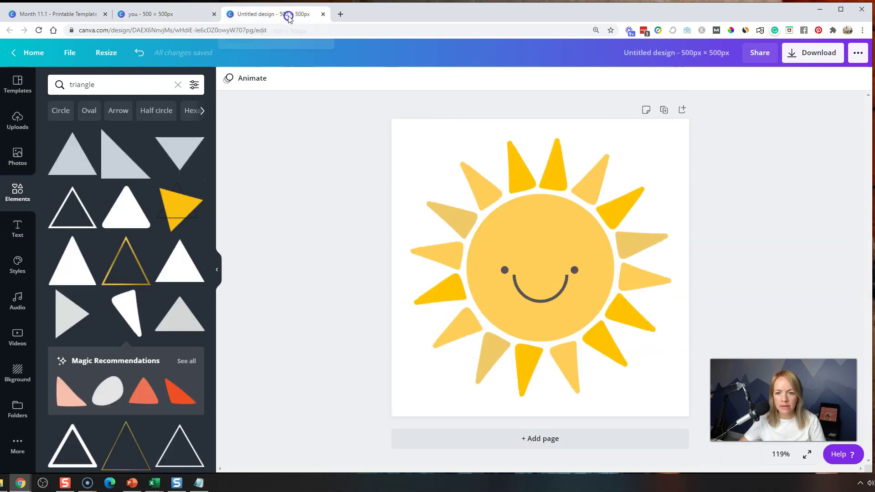
- Duplicate the sun page, group all the sun's pieces, and shrink the group to a small centred sun
click(664, 111)
drag(403, 145, 683, 406)
right_click(554, 241)
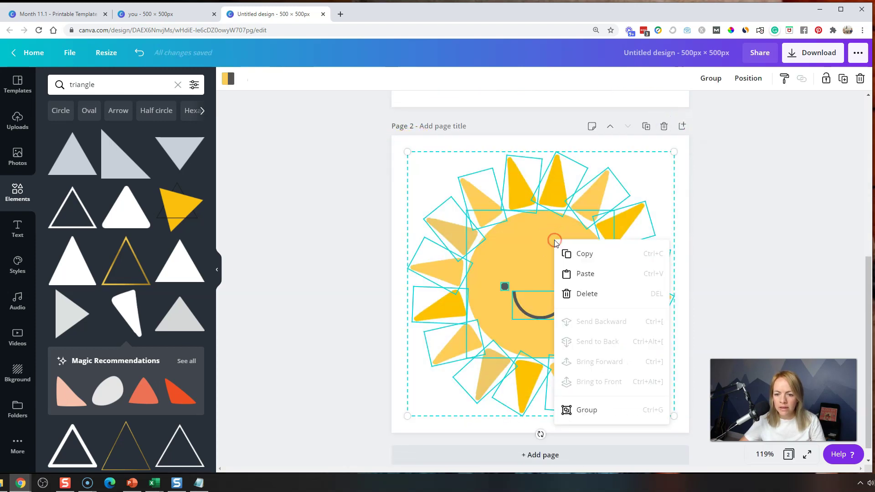
click(595, 409)
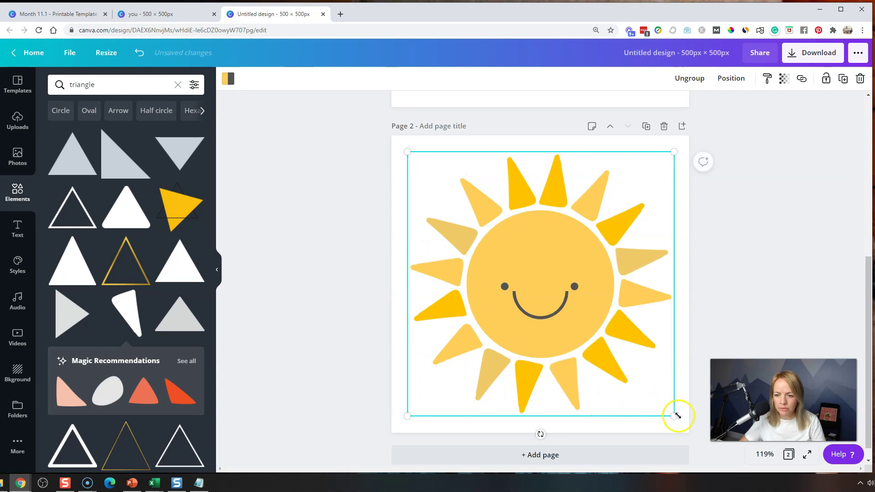
drag(675, 416, 526, 278)
click(426, 197)
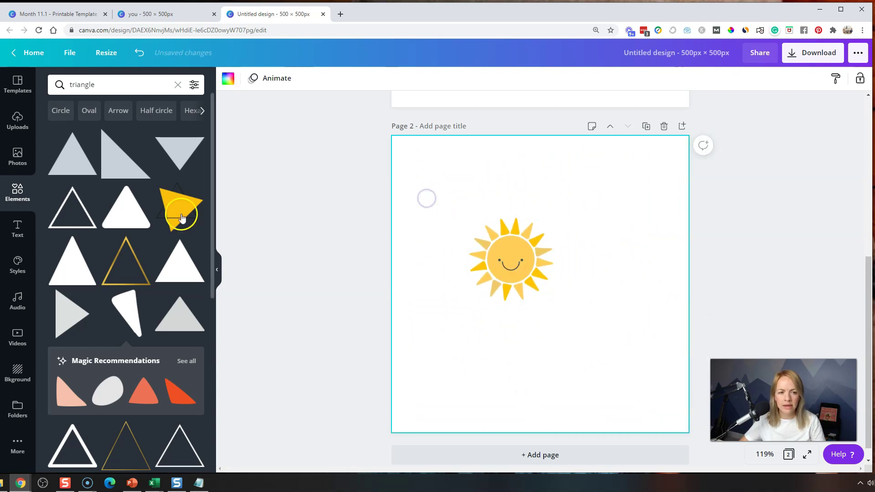
- Add the Cheers text combination and move it below the small sun
click(25, 229)
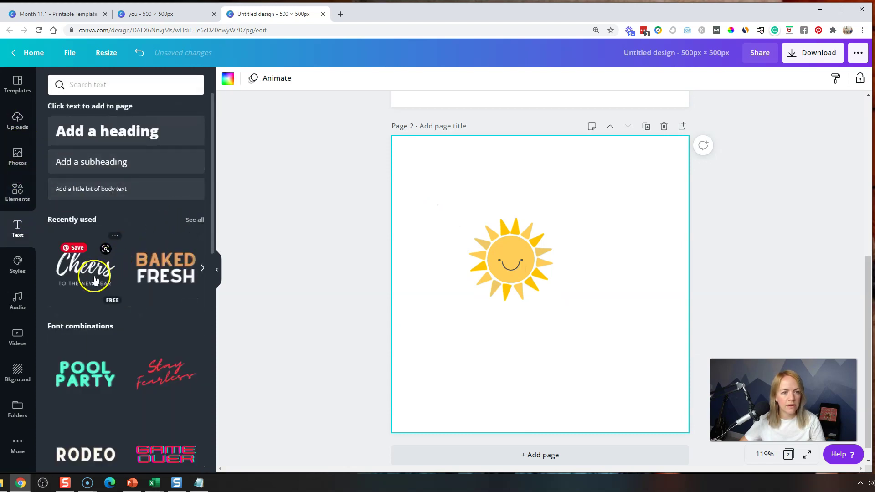
click(75, 263)
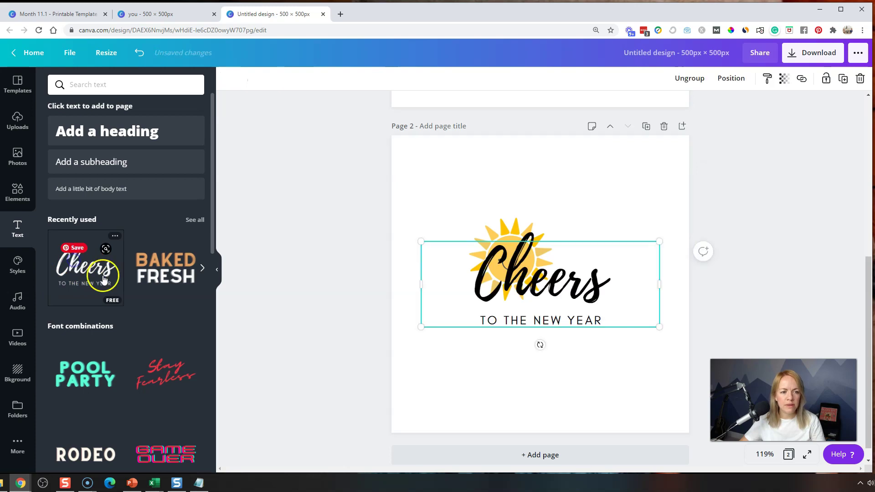
drag(579, 287, 580, 347)
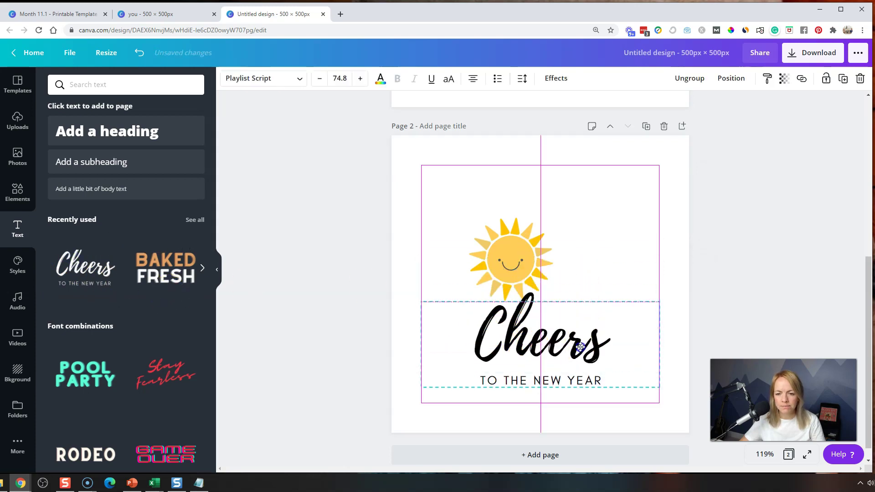
click(601, 262)
- Replace 'Cheers' with 'Sunshine' and the subtitle 'TO THE NEW YEAR' with 'you are my'
double_click(541, 344)
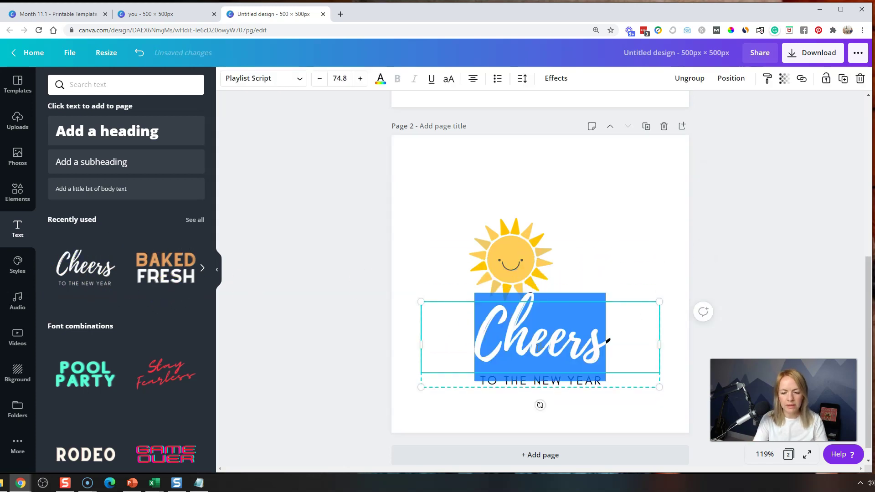
text(Sush)
key(BackSpace)
key(BackSpace)
key(BackSpace)
text(unshine)
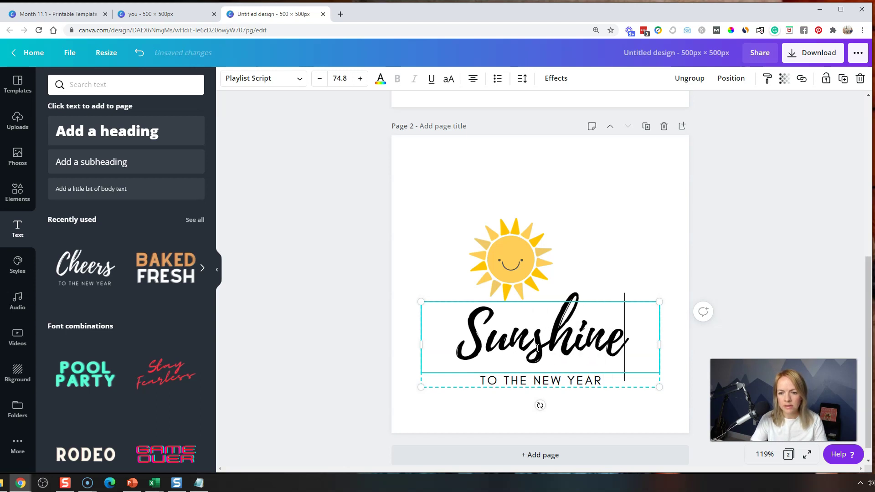
key(ctrl+a)
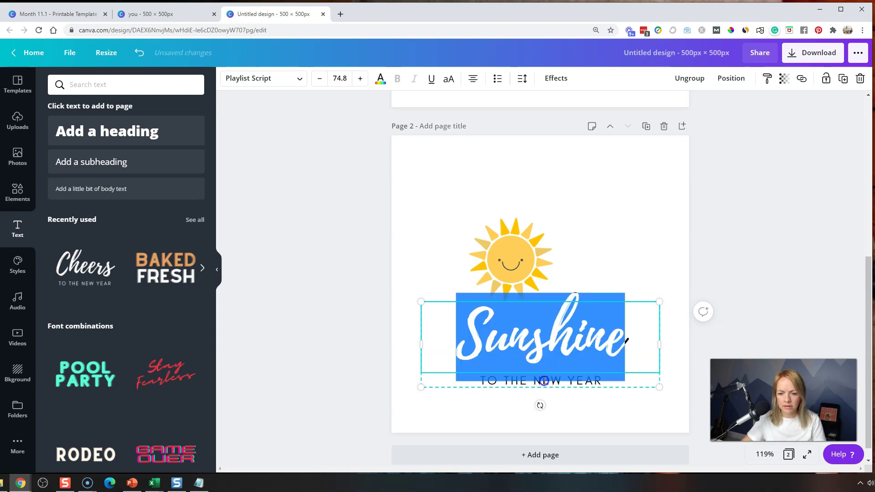
click(544, 380)
double_click(561, 378)
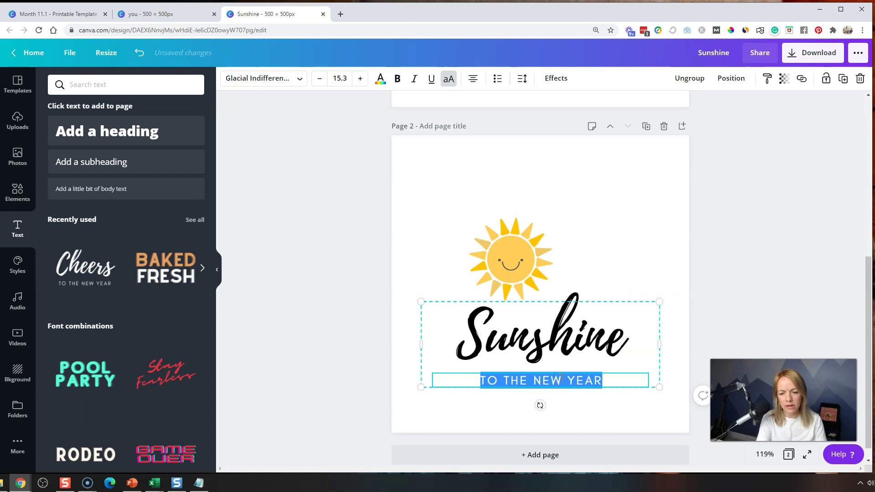
text(you are my)
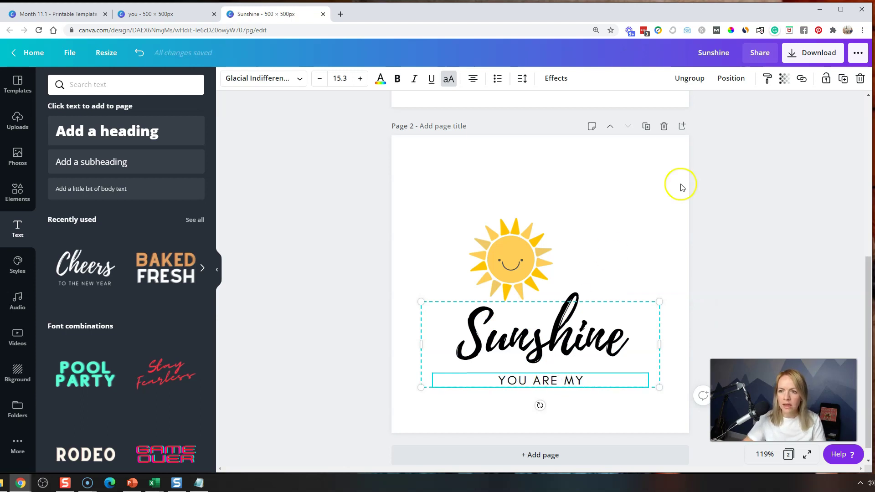
click(672, 241)
- Ungroup the two text lines and move YOU ARE MY above Sunshine
click(617, 334)
click(689, 78)
click(651, 241)
drag(570, 386, 533, 321)
- Make the script read lowercase 'sunshine' and align YOU ARE MY with its left edge
click(165, 14)
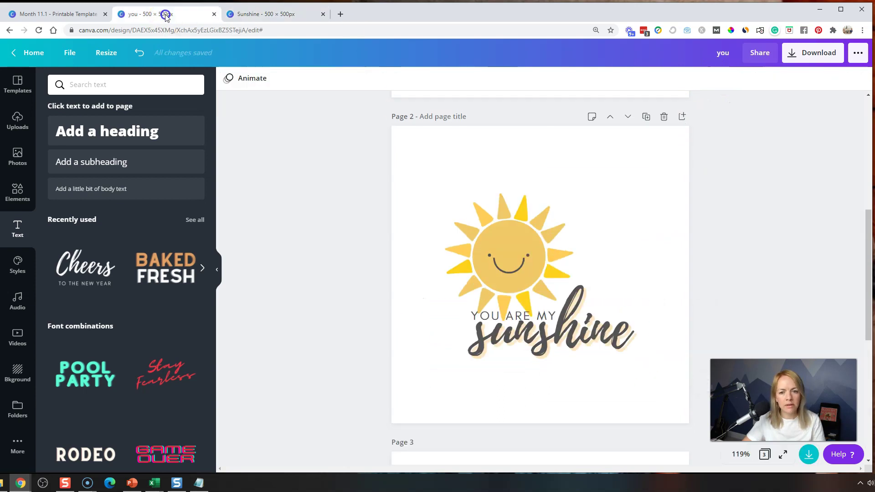
click(267, 14)
click(484, 348)
key(ctrl+z)
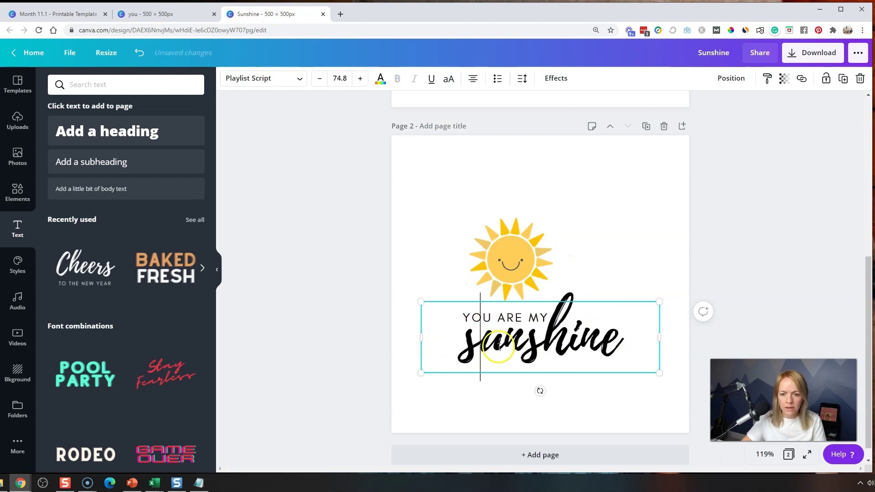
click(602, 270)
drag(529, 314, 521, 317)
- Nudge the sun into place and centre the sun and both text lines together on the page
drag(515, 266, 528, 276)
click(410, 239)
drag(427, 196, 650, 425)
mouse_move(573, 332)
mouse_down()
mouse_move(580, 304)
mouse_move(575, 323)
mouse_up()
click(589, 386)
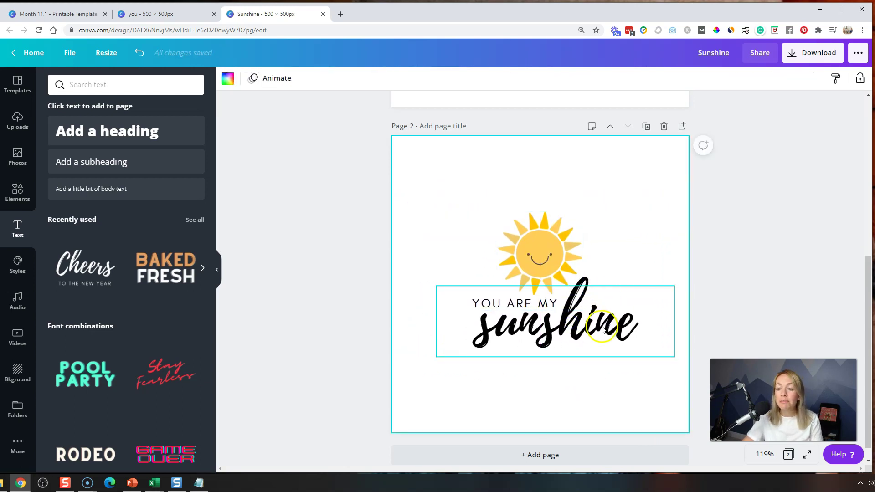
- Try the Lift, Neon and Glitch text effects on the sunshine lettering
click(150, 14)
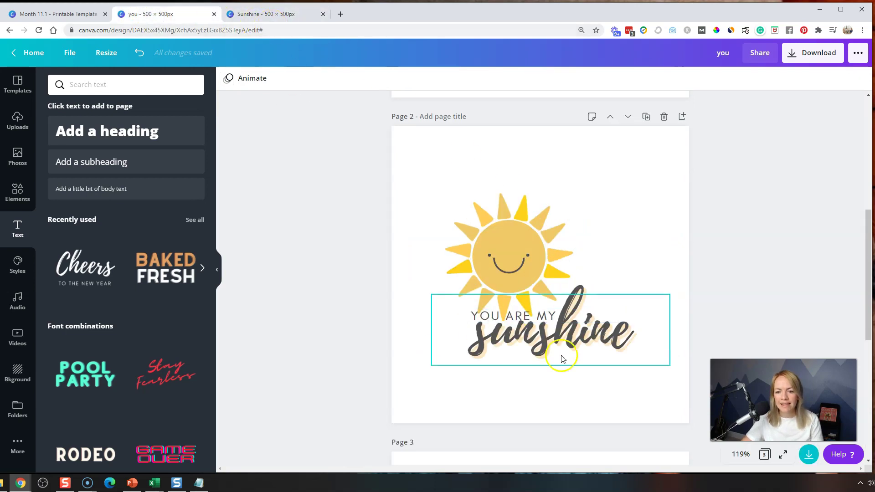
click(262, 18)
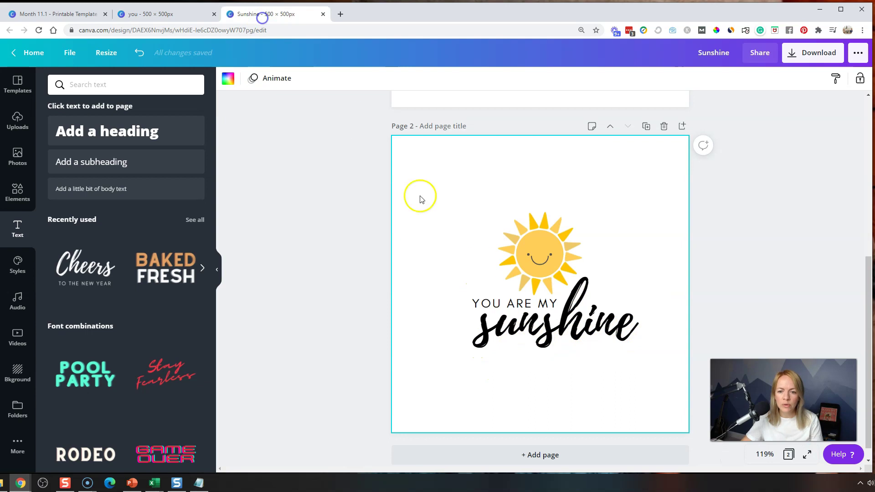
click(572, 340)
click(556, 79)
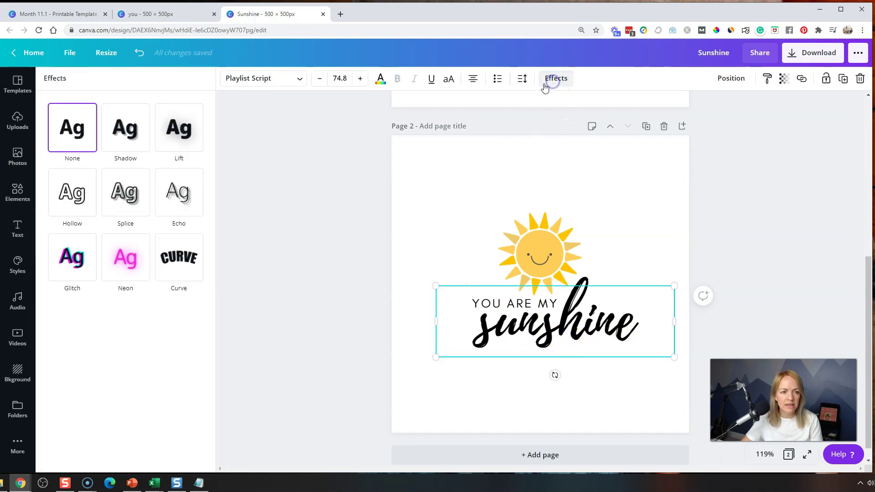
click(179, 150)
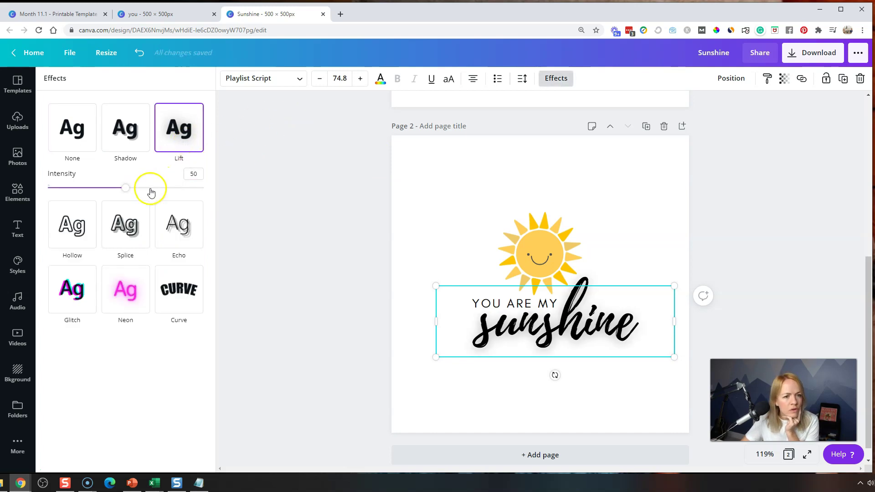
click(123, 295)
click(80, 270)
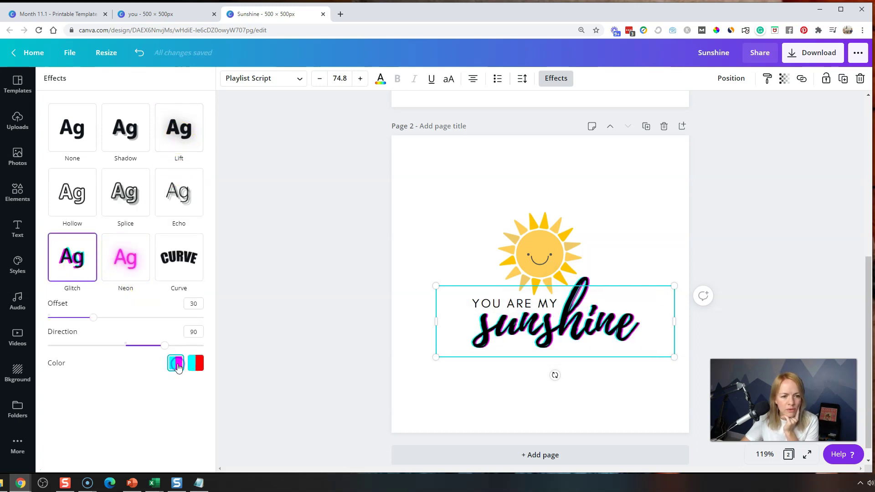
- Apply a light yellow Shadow effect to the sunshine lettering, then view the 'you' design
click(136, 133)
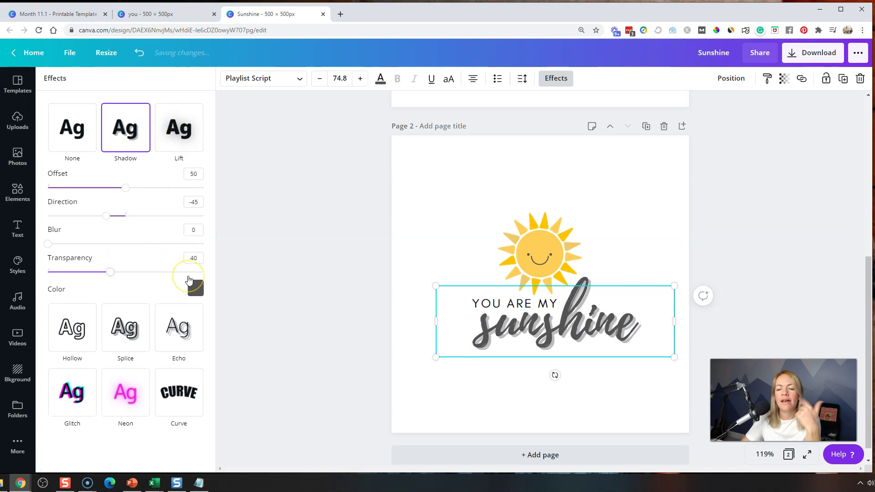
click(195, 290)
click(112, 376)
key(Escape)
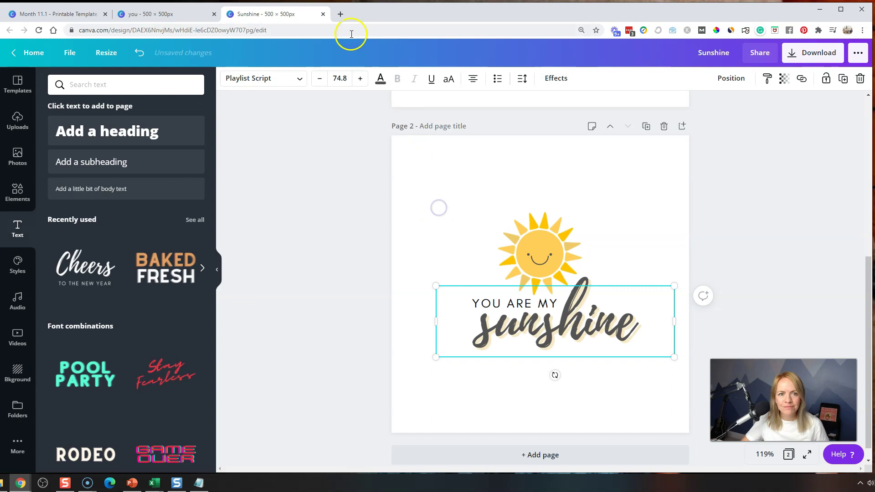
click(187, 17)
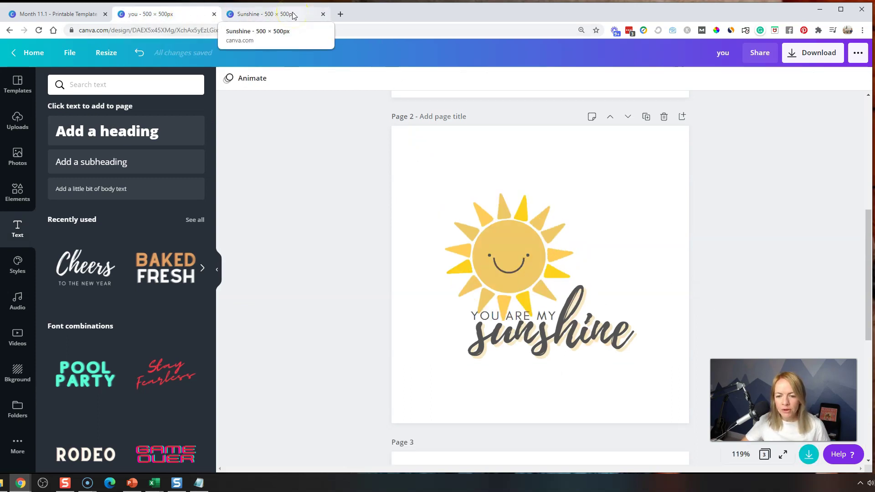
- Look over the rainbow reference design, then add a blank third page to the Sunshine design
click(293, 15)
click(535, 263)
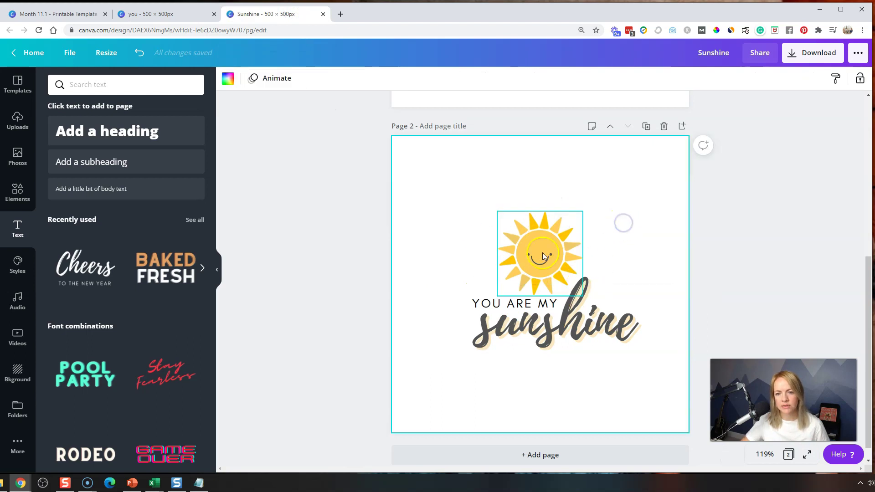
click(606, 273)
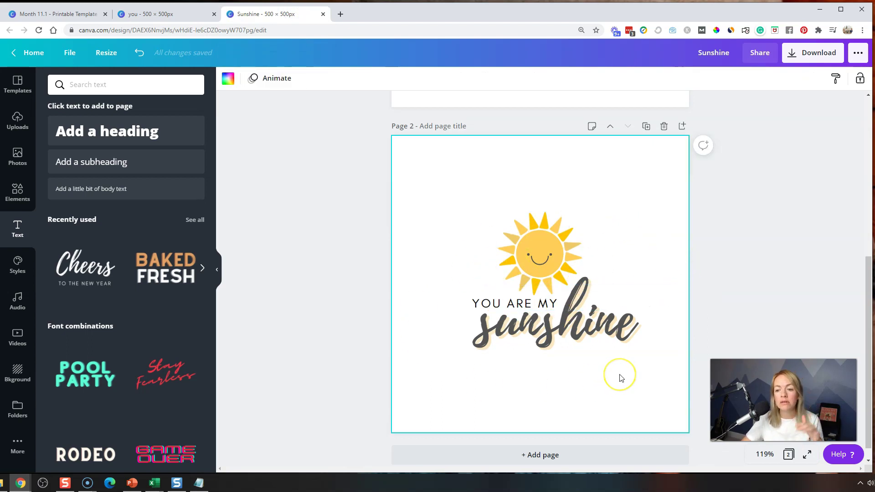
click(167, 14)
scroll(346, 283, down, 5)
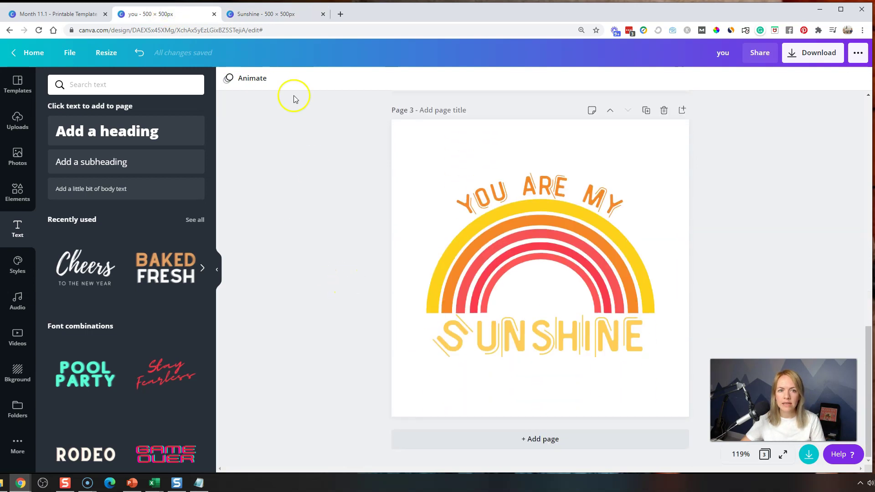
click(284, 17)
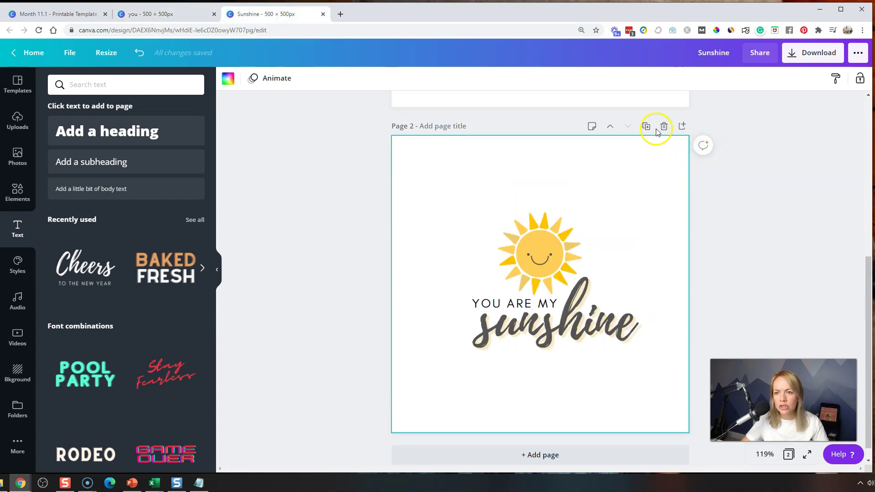
scroll(652, 201, down, 1)
click(562, 437)
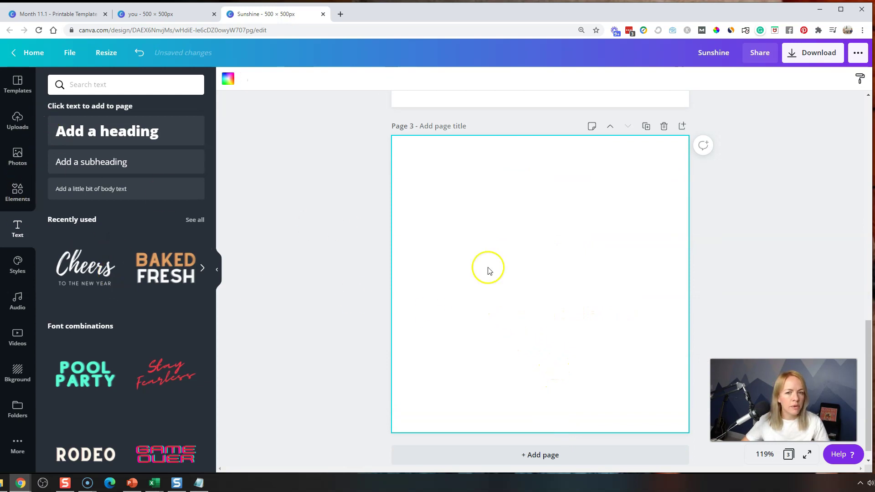
- Paste a copy of the sun's smile from page 1 onto page 3
scroll(508, 272, up, 15)
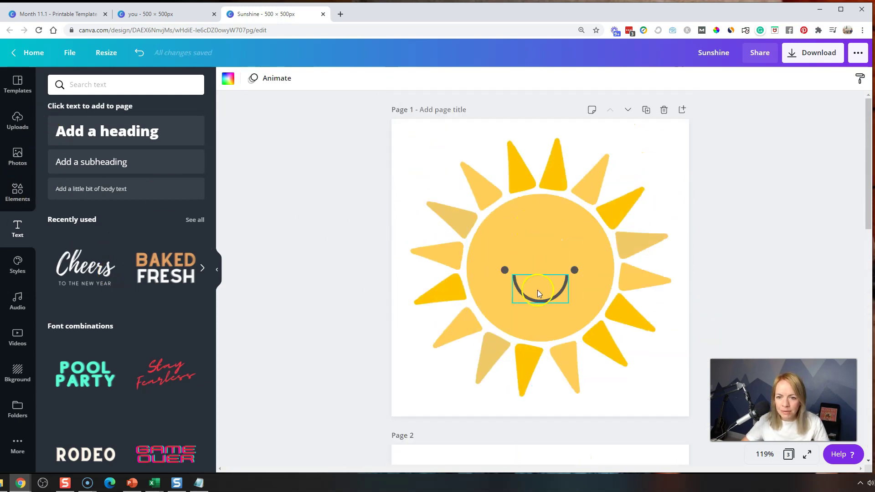
click(538, 294)
scroll(537, 298, down, 15)
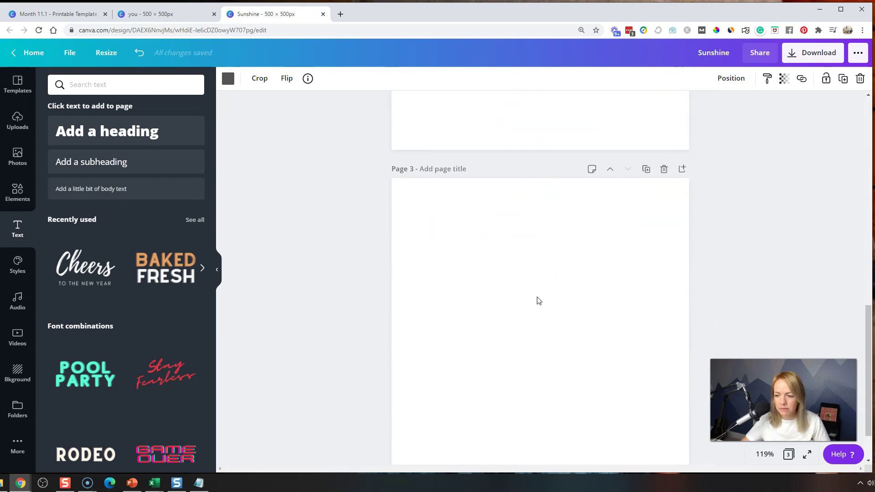
key(ctrl+v)
scroll(538, 298, down, 2)
- Enlarge the pasted smile, rotate it 180° into an arch, and centre it on page 3
drag(573, 306, 554, 291)
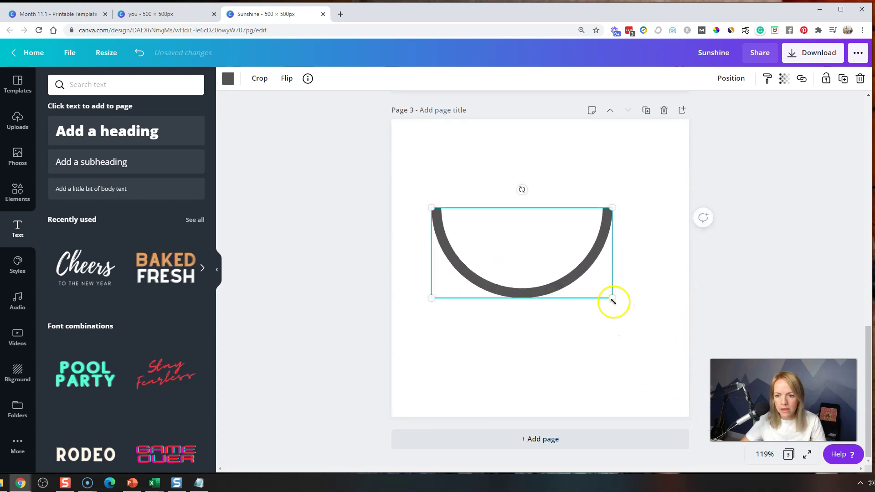
drag(613, 298, 649, 338)
drag(543, 189, 542, 328)
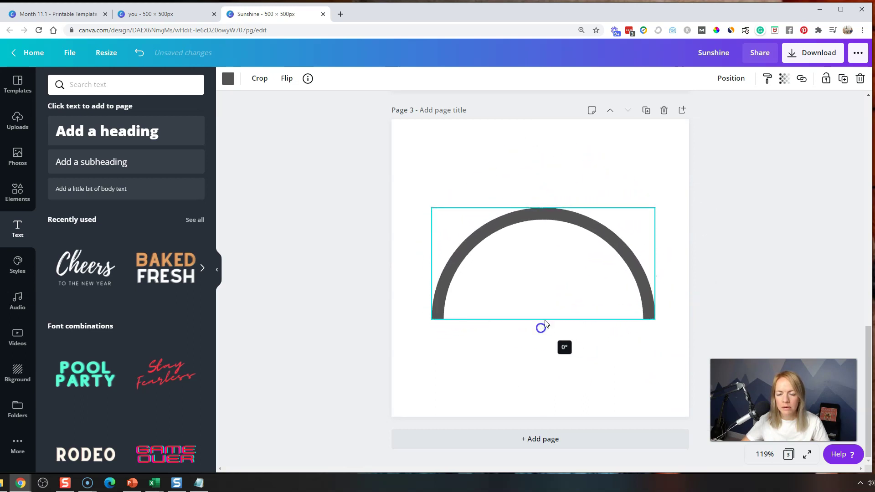
drag(553, 215, 533, 199)
click(163, 12)
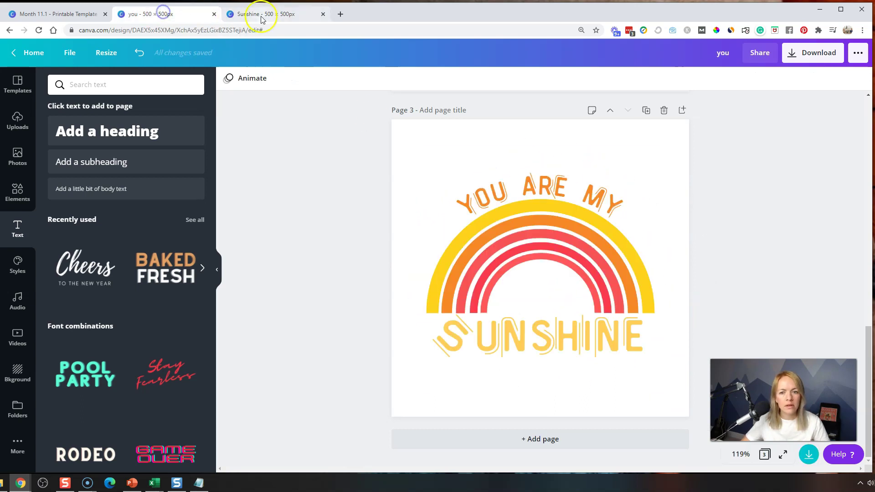
click(263, 15)
drag(538, 204, 563, 218)
- Duplicate the grey arch twice, shrinking each copy and nesting it inside the previous arch
key(ctrl+d)
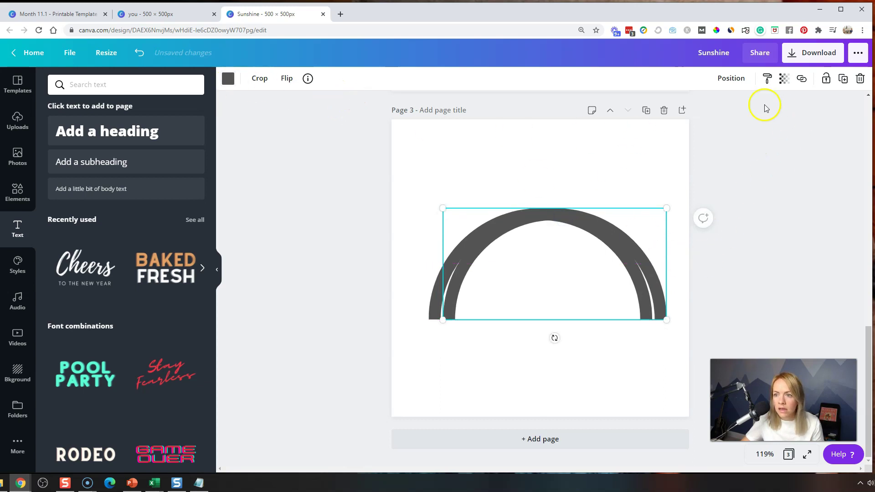
drag(669, 208, 642, 221)
drag(607, 259, 607, 259)
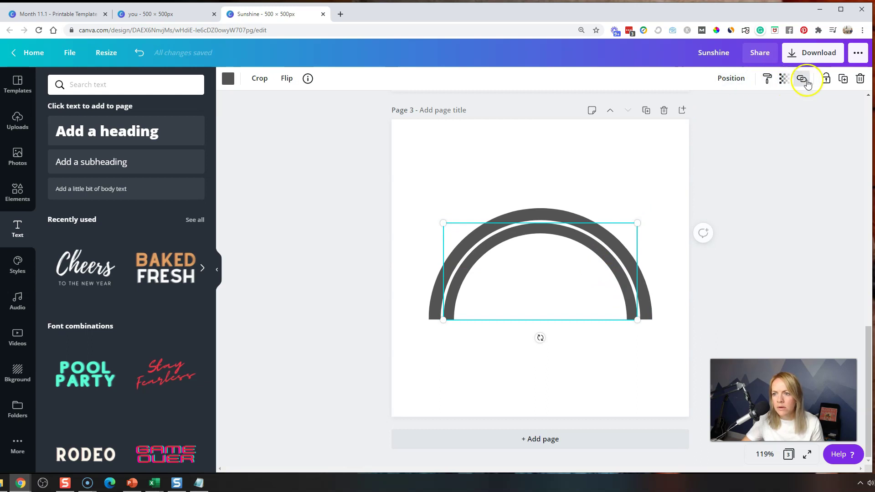
click(846, 81)
drag(649, 232, 625, 236)
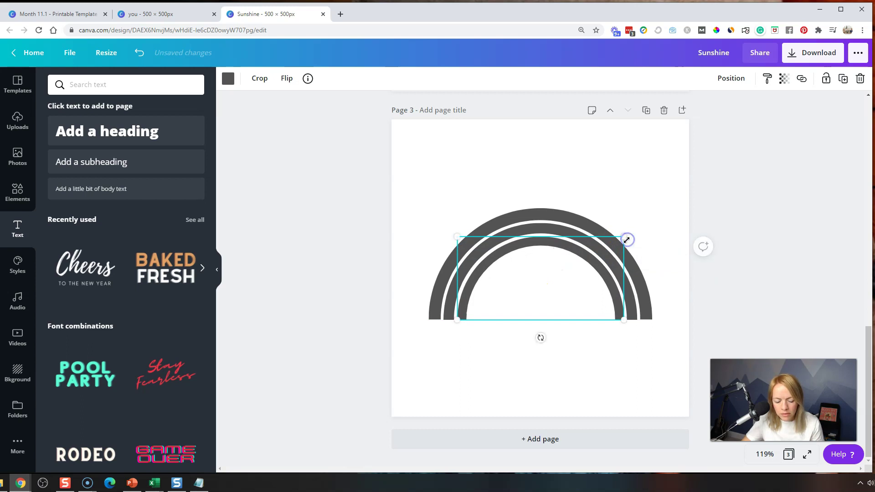
- Add two more shrunken arch copies on the shared baseline, completing five nested arches
click(841, 80)
drag(547, 254, 548, 246)
drag(637, 236, 614, 248)
click(843, 79)
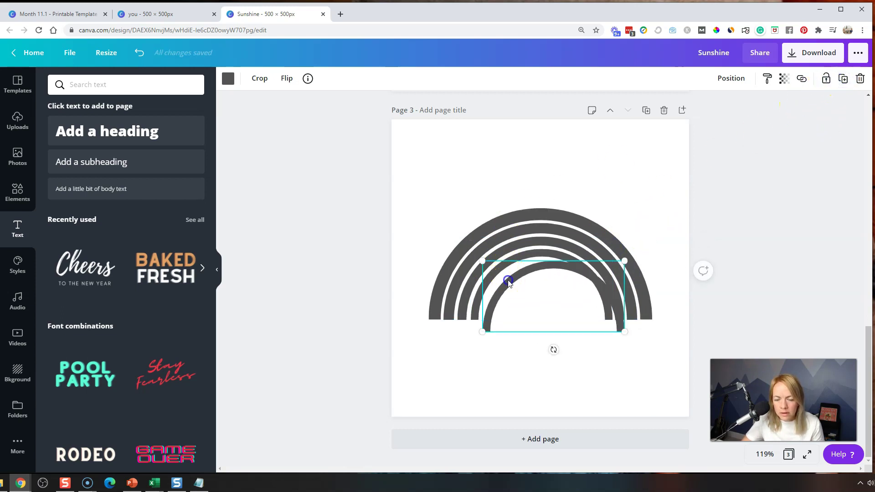
drag(508, 281, 507, 269)
drag(624, 250, 603, 256)
click(521, 170)
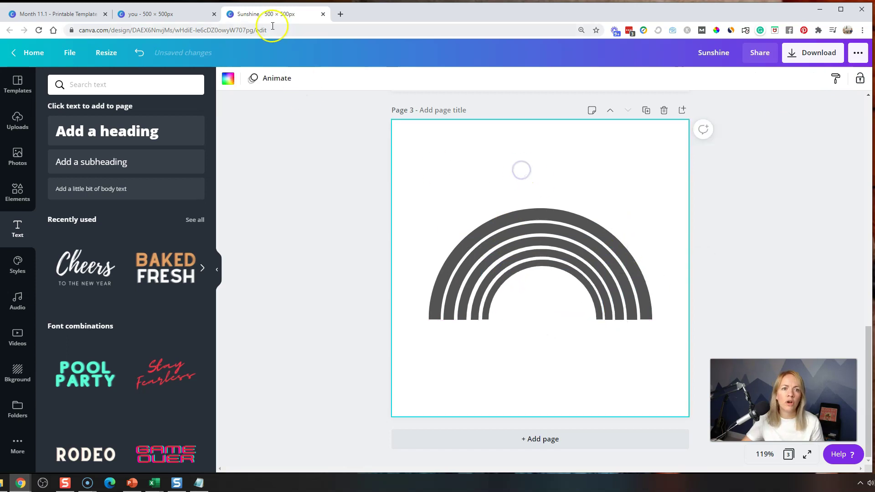
click(187, 17)
click(237, 16)
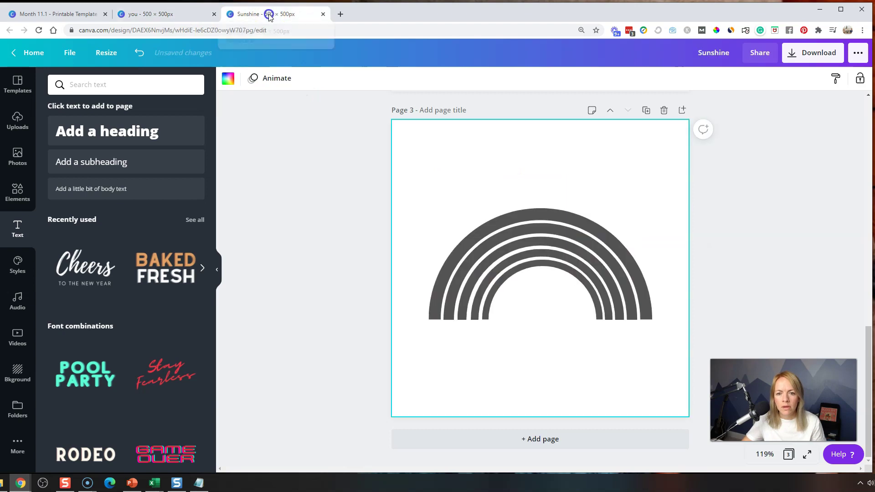
- Colour the three outer arches yellow, pastel yellow and orange
click(479, 224)
click(490, 212)
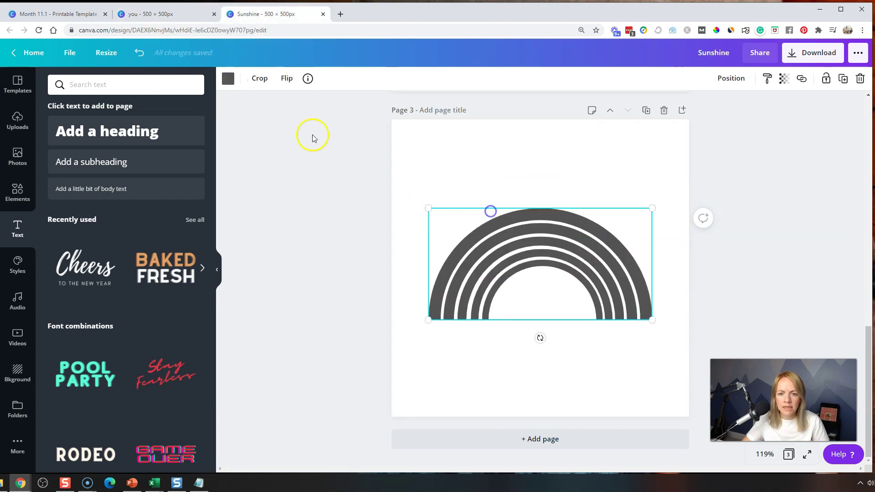
click(230, 81)
click(143, 179)
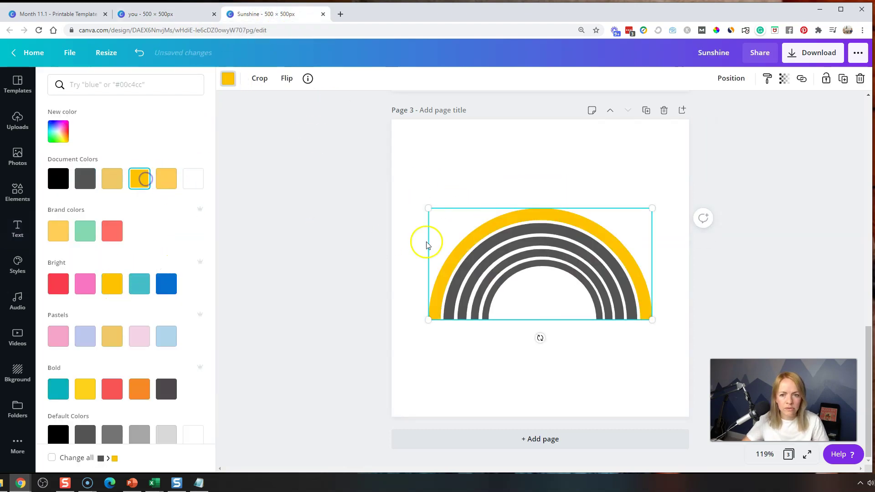
click(488, 238)
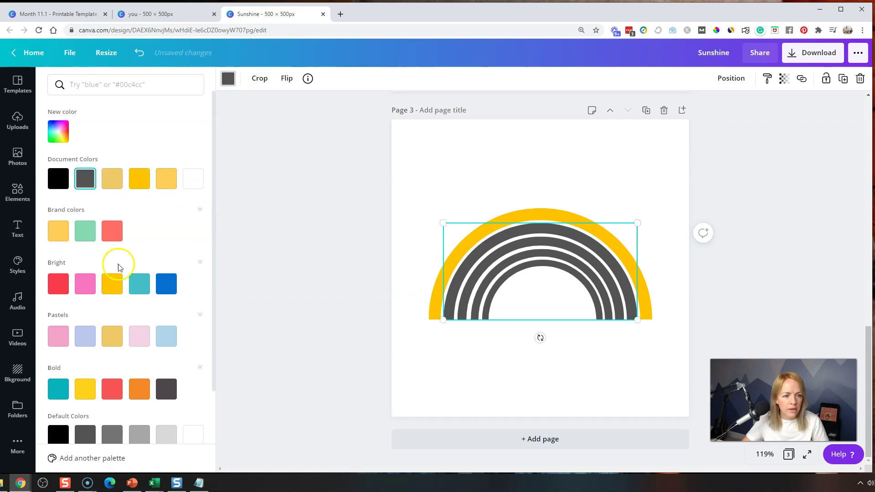
click(111, 335)
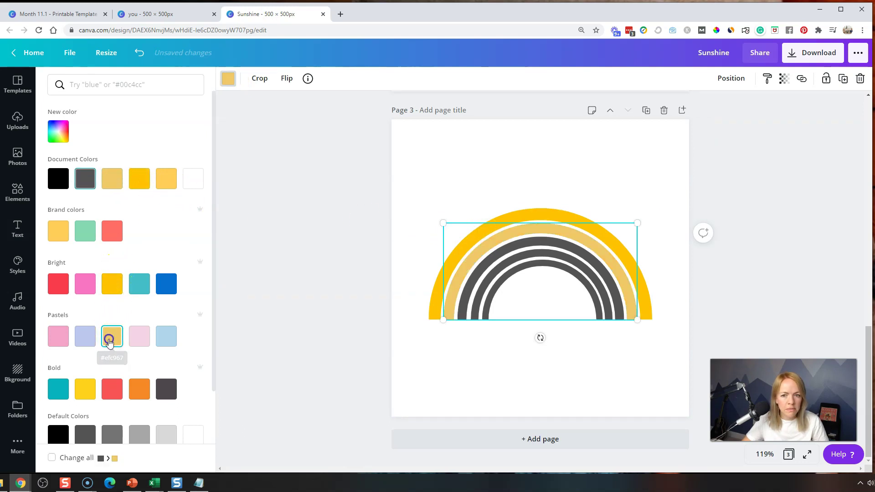
click(466, 251)
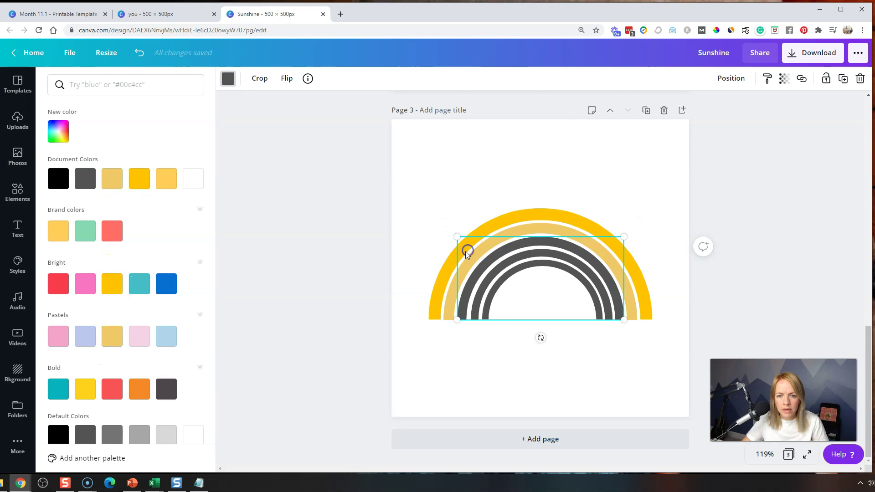
click(141, 389)
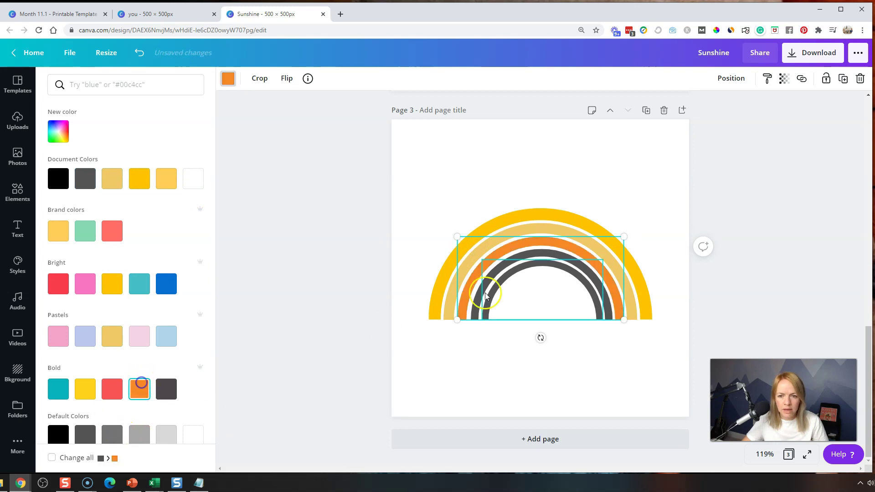
- Colour the fourth arch coral and the innermost arch red, then compare with the reference
click(484, 268)
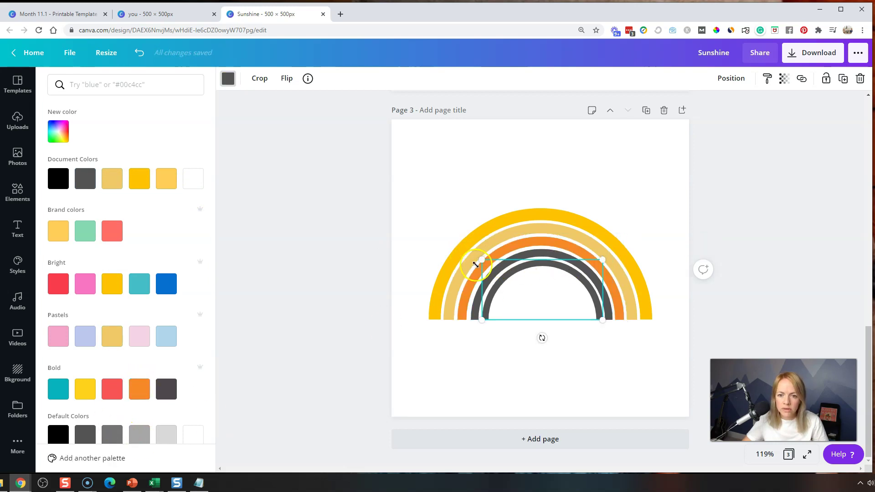
click(474, 268)
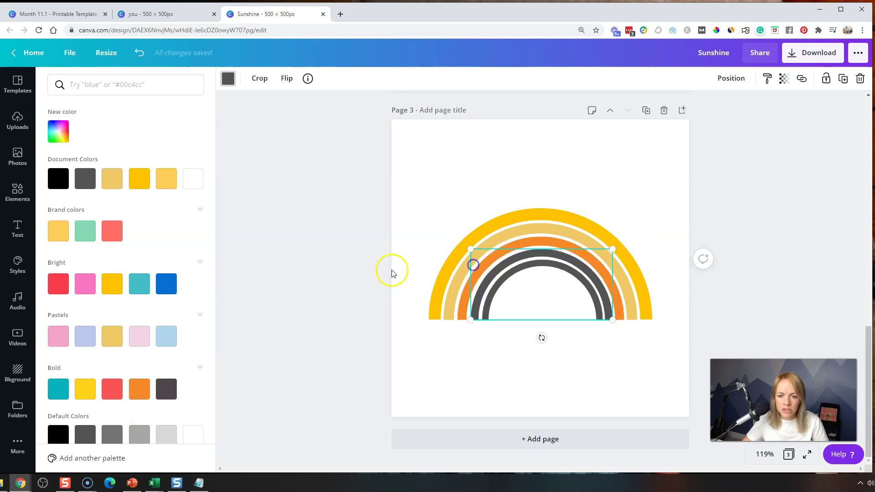
click(113, 242)
click(514, 268)
click(59, 285)
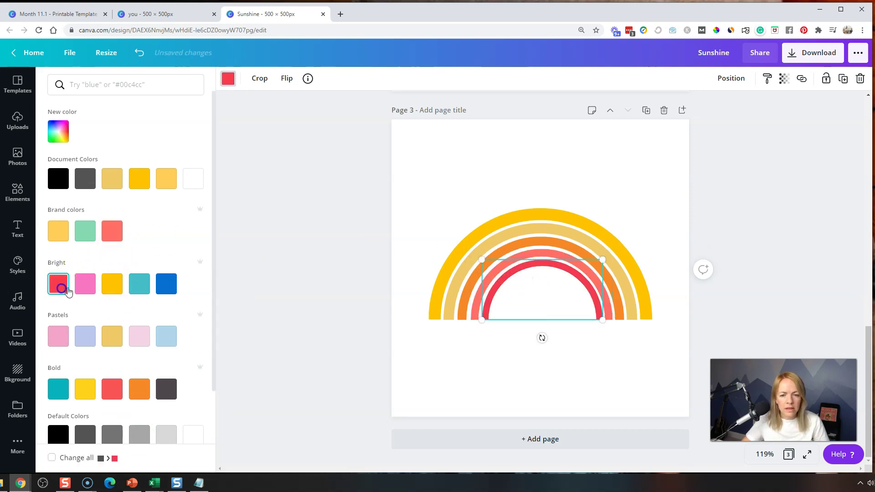
click(485, 364)
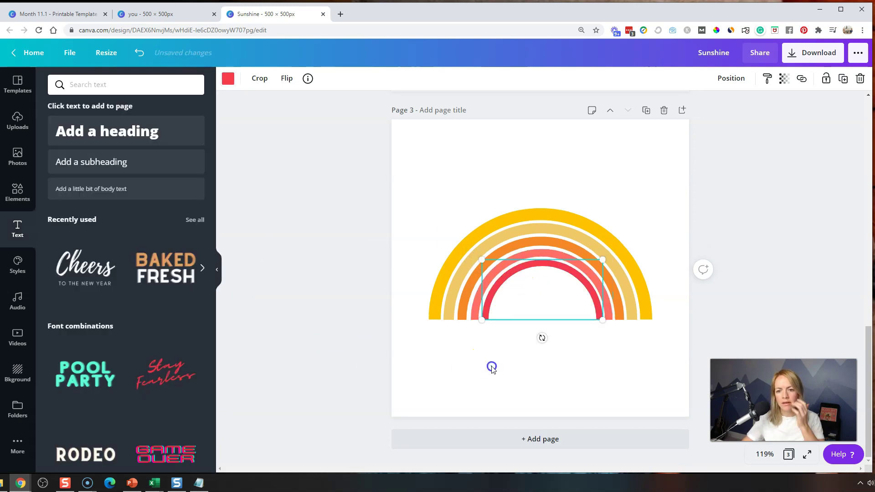
click(193, 17)
click(255, 19)
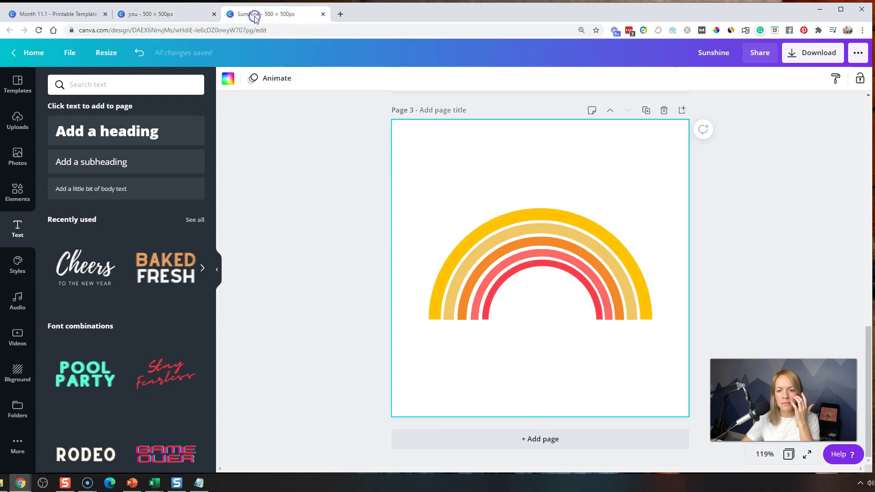
- Add a 'sunshine' heading to page 3 and move it below the rainbow
click(121, 128)
text(susnhi)
key(BackSpace)
key(BackSpace)
key(BackSpace)
key(BackSpace)
text(nshine)
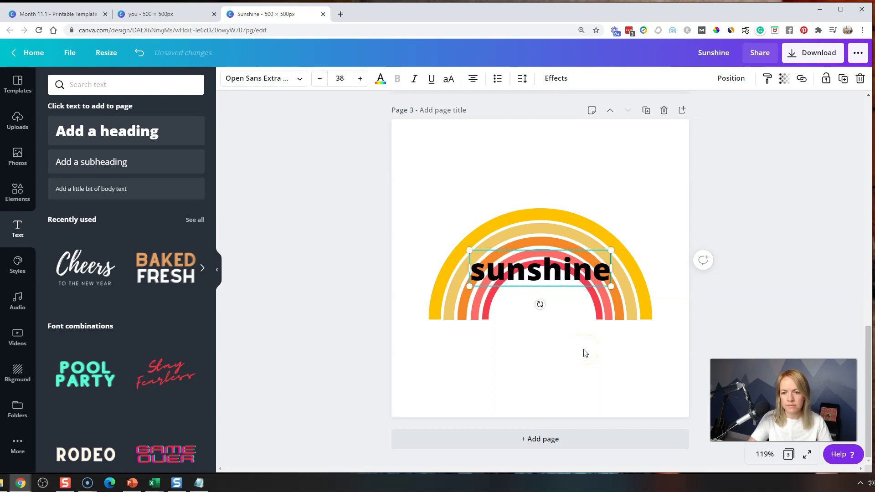
click(581, 356)
drag(557, 270, 557, 340)
- Check the reference lettering and set SUNSHINE in the Vintage Modern font
click(166, 13)
click(481, 326)
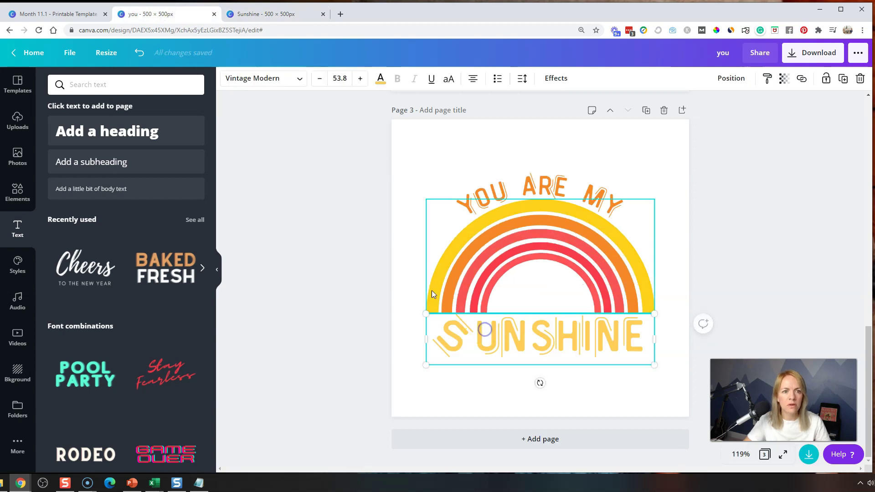
click(273, 14)
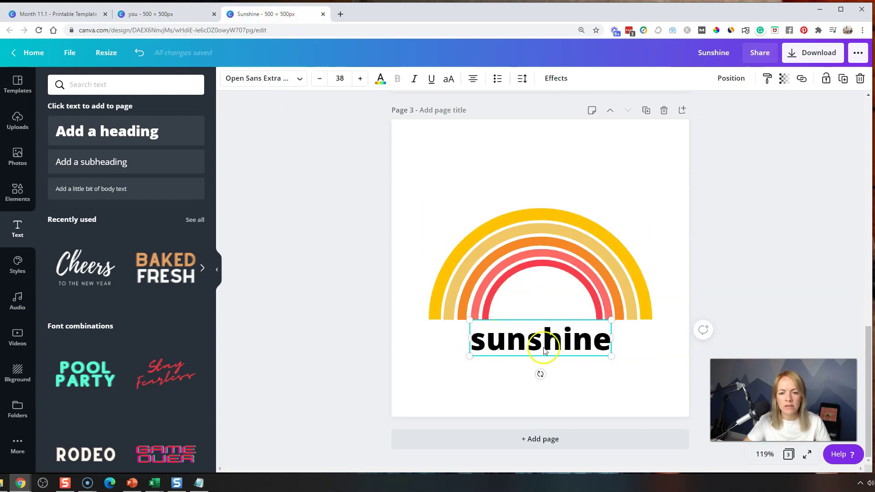
click(299, 78)
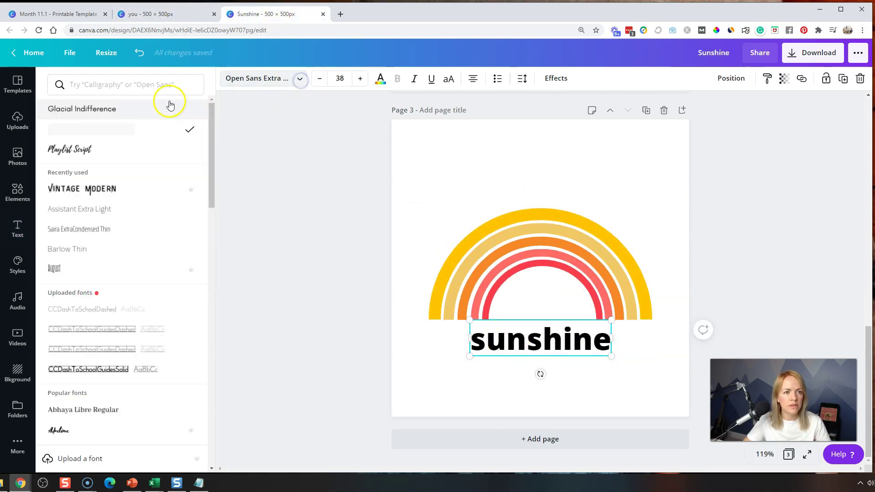
click(149, 85)
text(vintage mo)
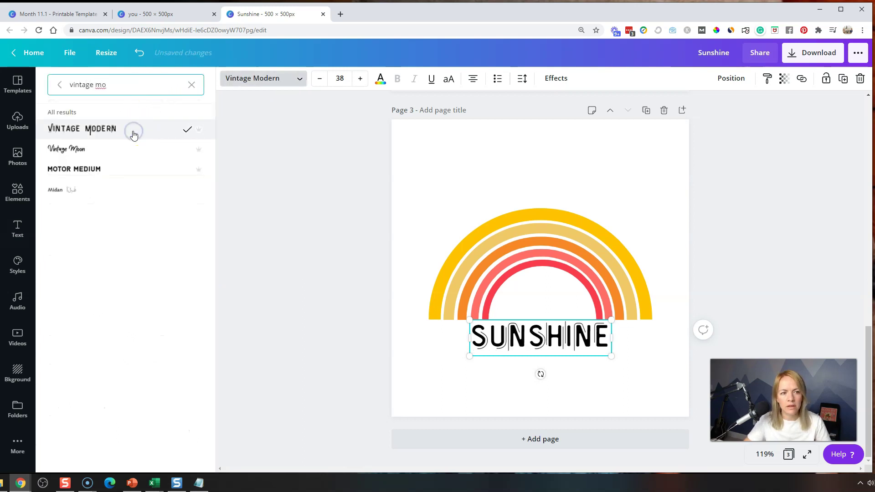
click(93, 151)
click(88, 169)
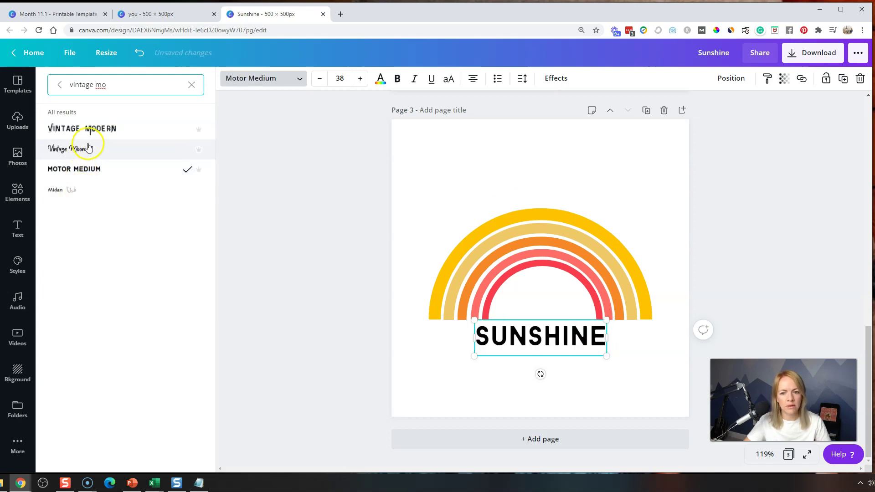
click(92, 129)
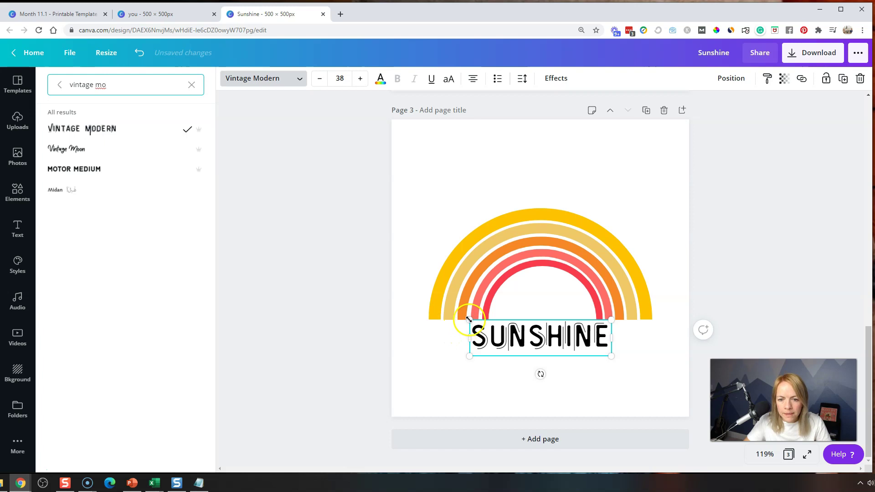
- Enlarge SUNSHINE to about 59.9 and centre it under the rainbow
drag(469, 320, 432, 310)
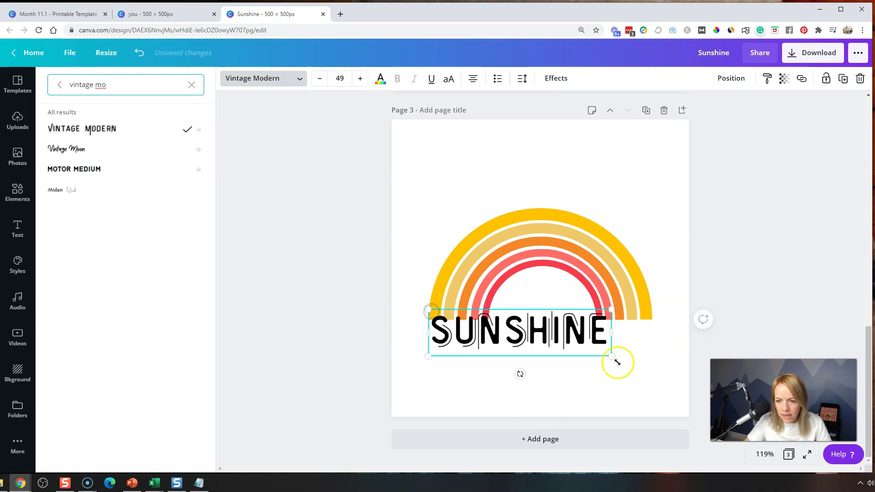
drag(612, 356, 652, 373)
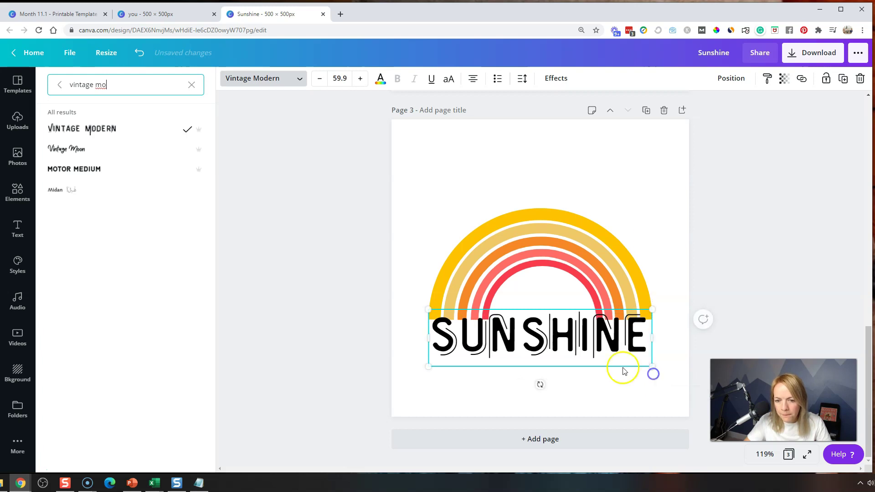
drag(578, 337, 576, 350)
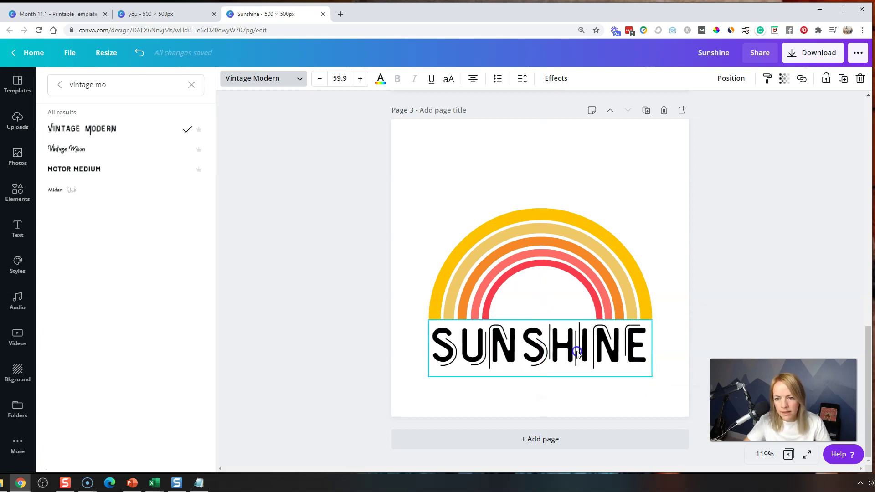
- Test the aA alternate-letter toggle on SUNSHINE, keep plain capitals, and duplicate the text
click(447, 82)
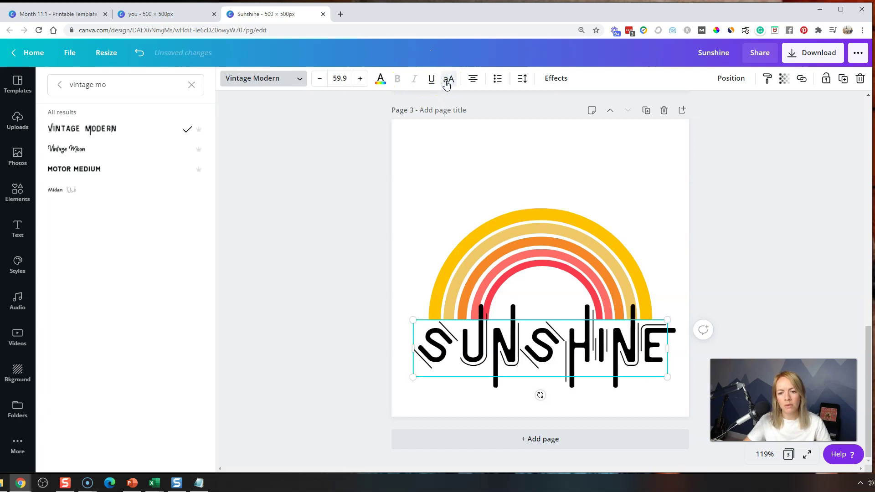
click(447, 83)
click(446, 83)
click(446, 83)
click(446, 84)
click(161, 13)
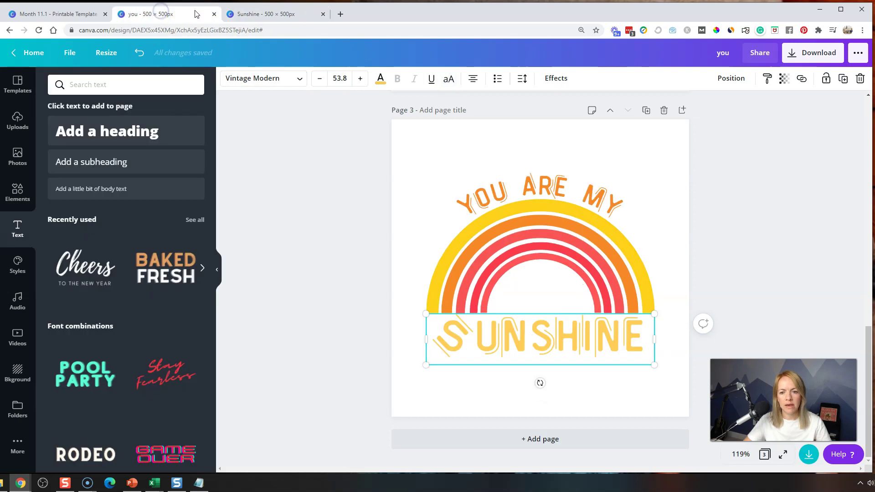
click(280, 13)
click(447, 82)
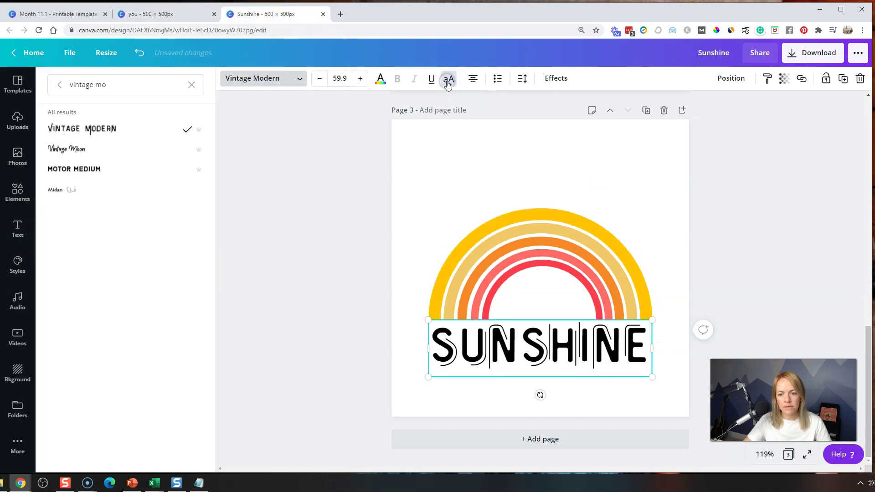
click(447, 82)
click(447, 82)
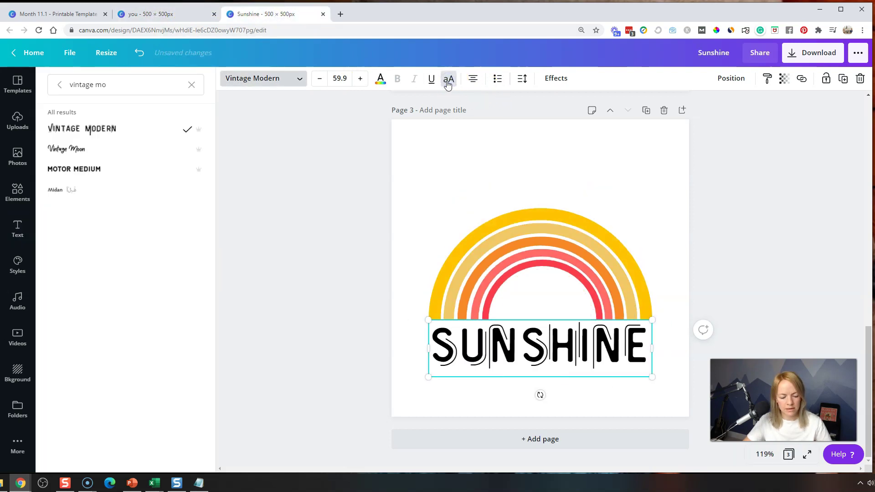
key(ctrl+d)
- Move the SUNSHINE copy above the rainbow, retype it as YOU ARE MY, shrink it and centre it
drag(549, 364, 544, 205)
double_click(544, 206)
text(YOU AE MY)
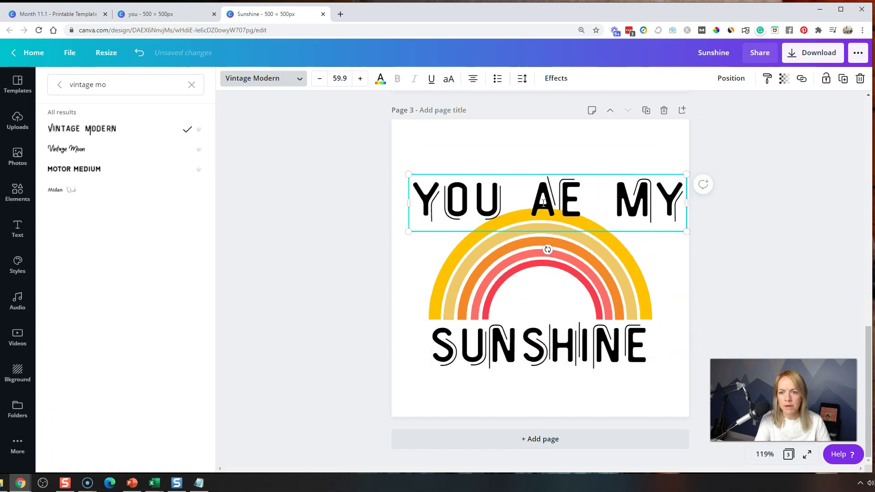
key(BackSpace)
key(BackSpace)
key(BackSpace)
key(BackSpace)
key(BackSpace)
text(ARE MY)
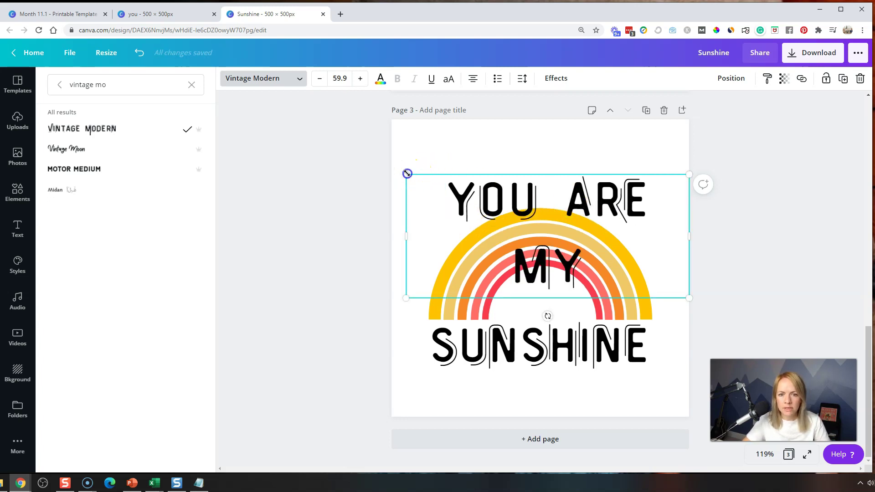
drag(410, 174, 553, 238)
drag(643, 252, 789, 262)
click(671, 274)
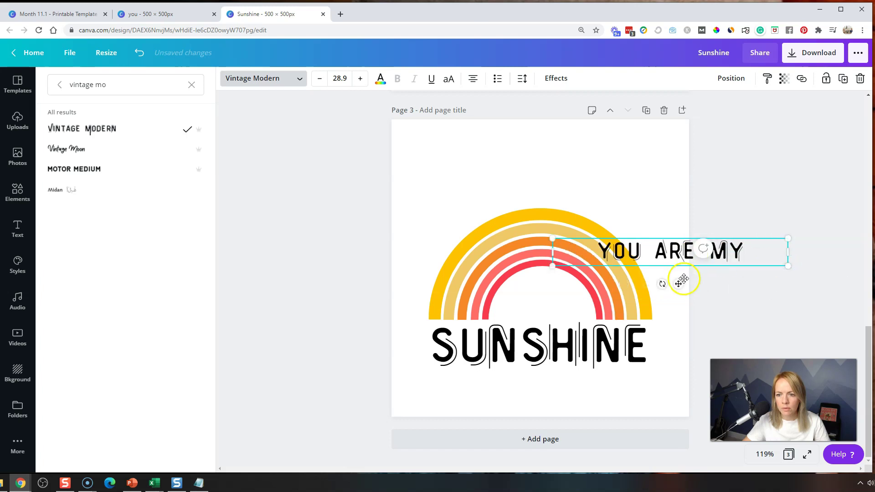
drag(682, 280, 550, 225)
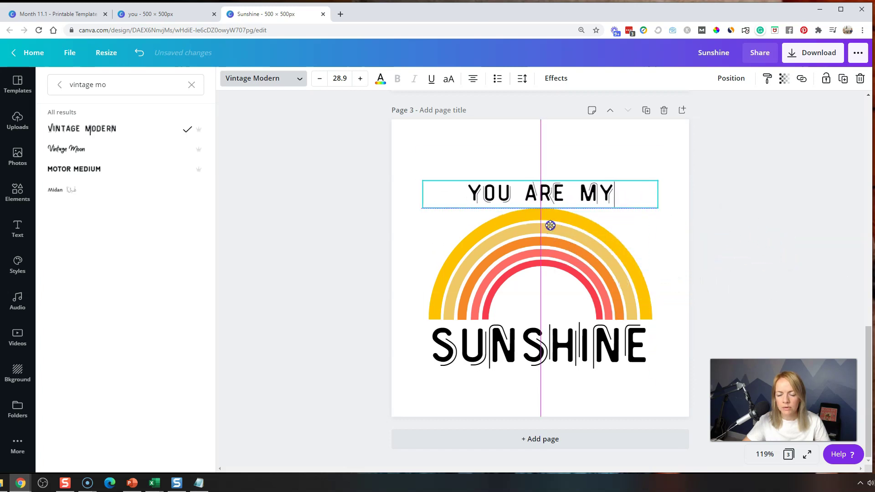
- Apply the Curve effect to YOU ARE MY, lowered to 47 for a gentle arch
click(173, 13)
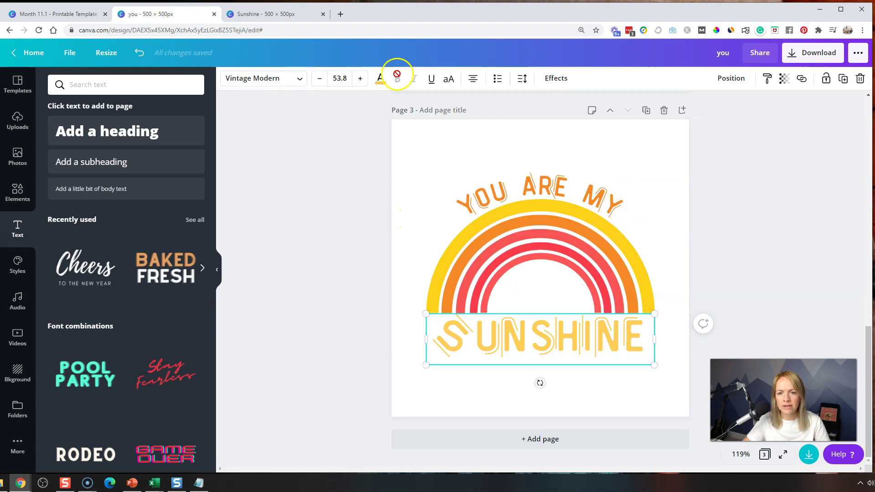
click(269, 13)
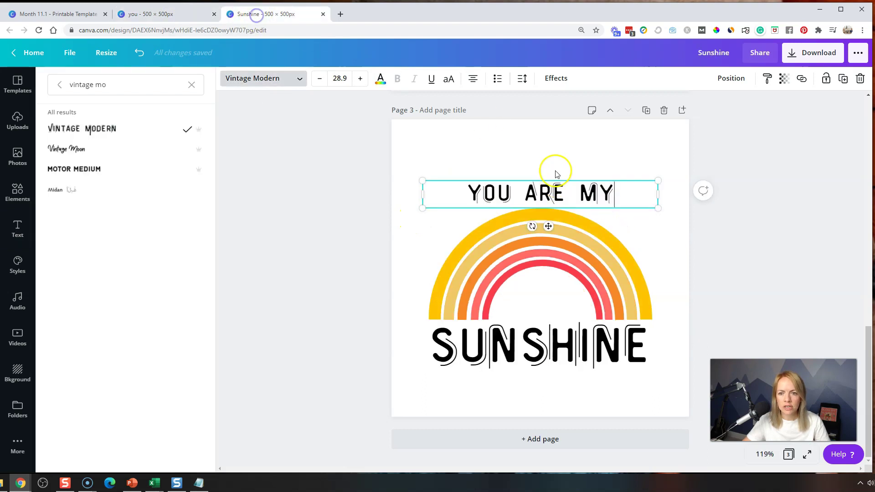
click(561, 81)
click(178, 268)
click(195, 316)
drag(201, 322, 162, 321)
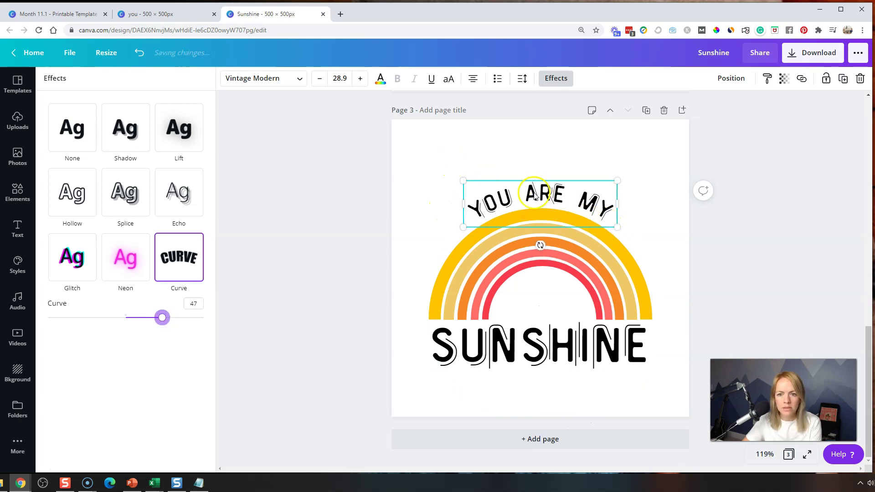
click(543, 148)
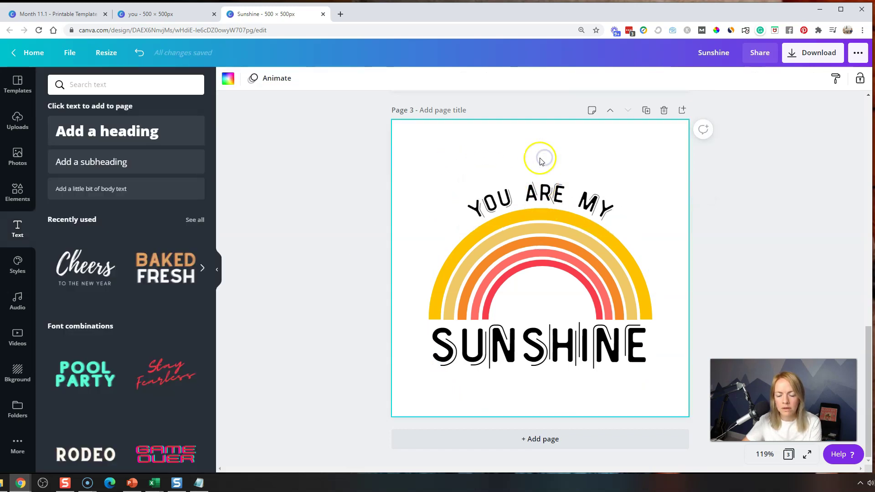
- Colour the YOU ARE MY text orange from the document colours
click(542, 201)
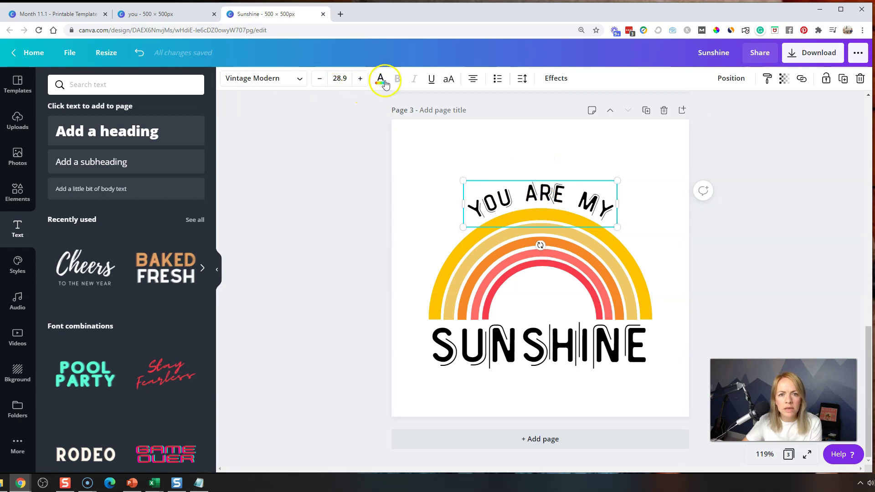
click(381, 78)
click(139, 181)
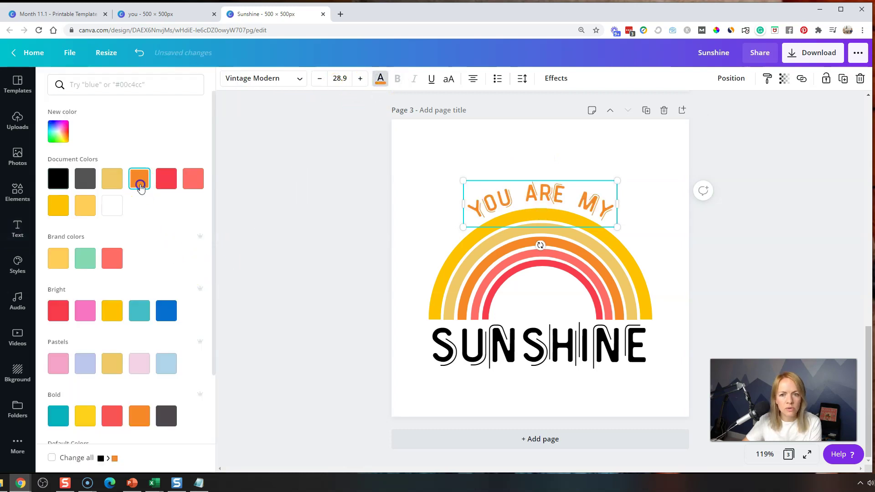
- Colour SUNSHINE red and deselect to review the finished colours
click(430, 344)
click(166, 178)
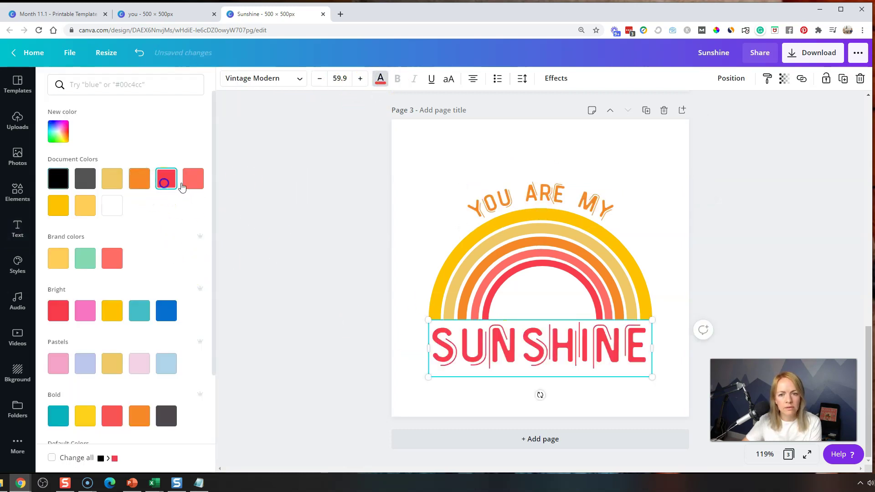
click(670, 160)
click(835, 229)
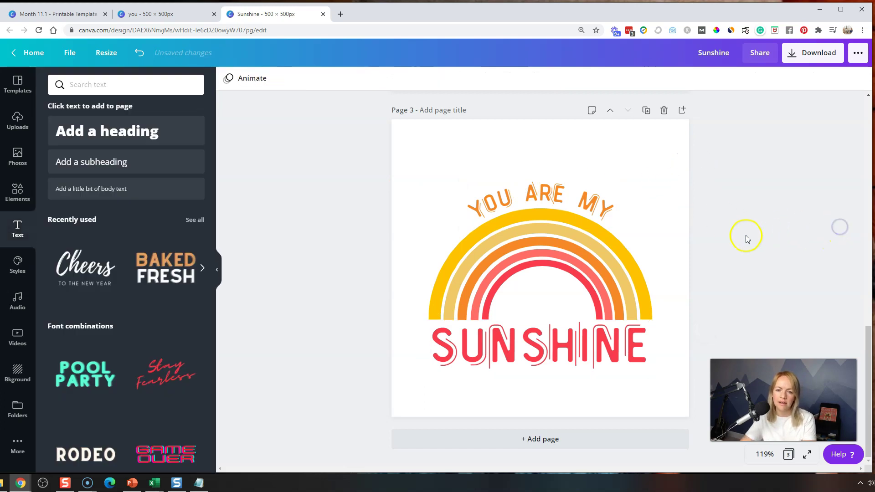
click(560, 193)
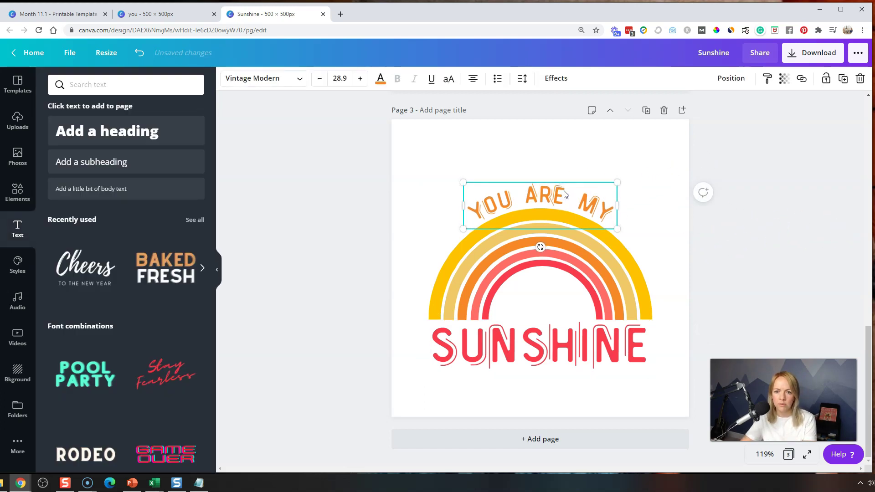
click(664, 160)
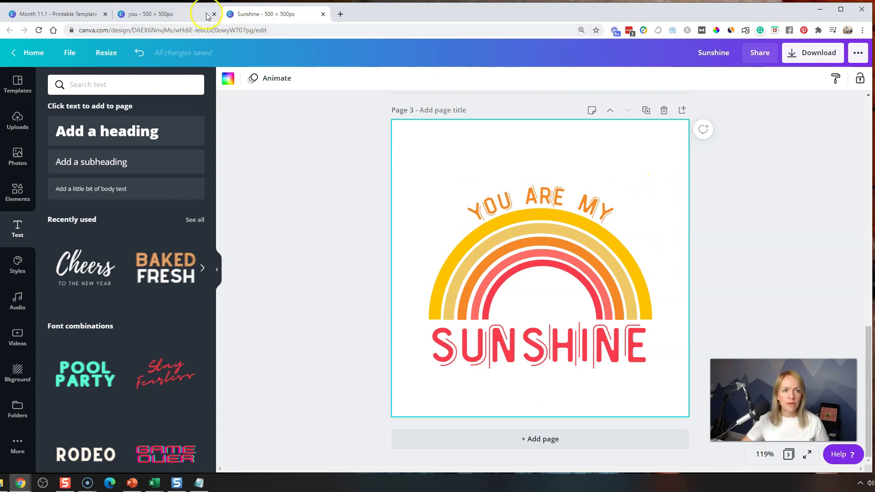
click(186, 14)
scroll(395, 236, up, 15)
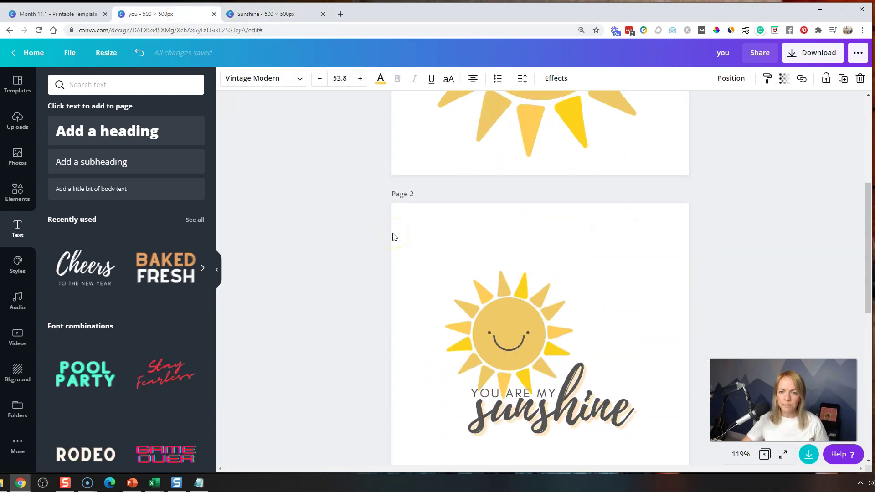
click(279, 13)
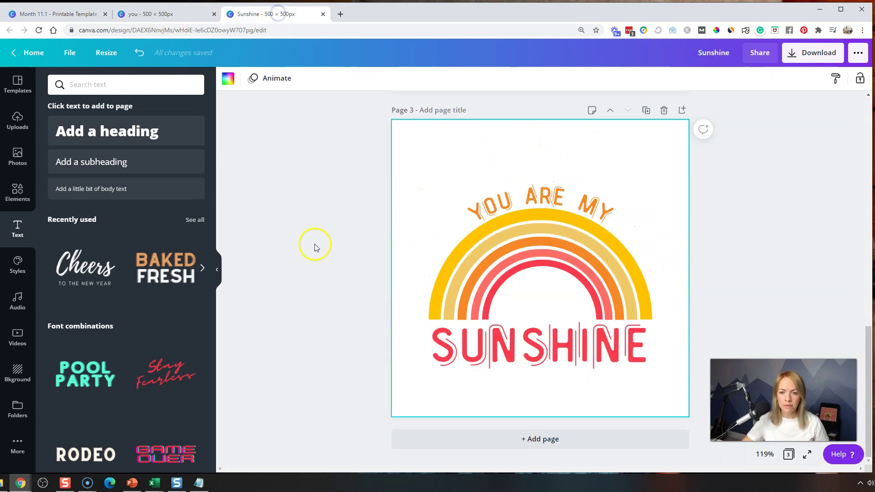
scroll(323, 248, up, 15)
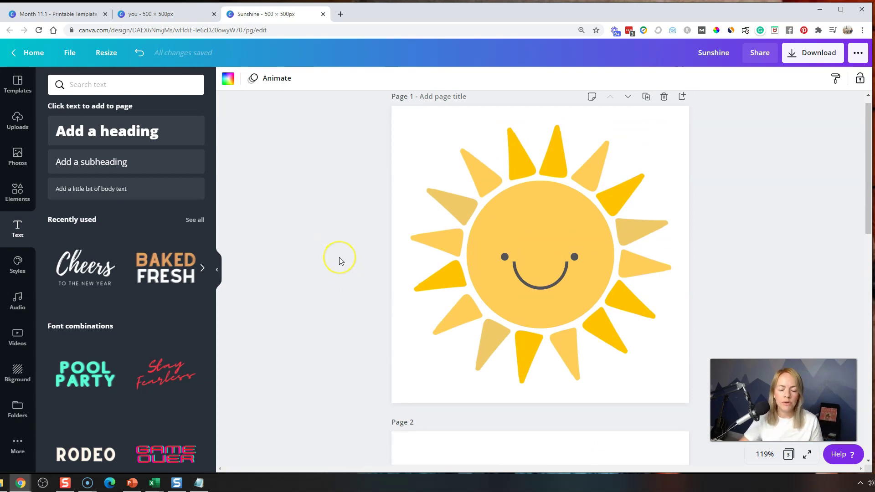
click(733, 284)
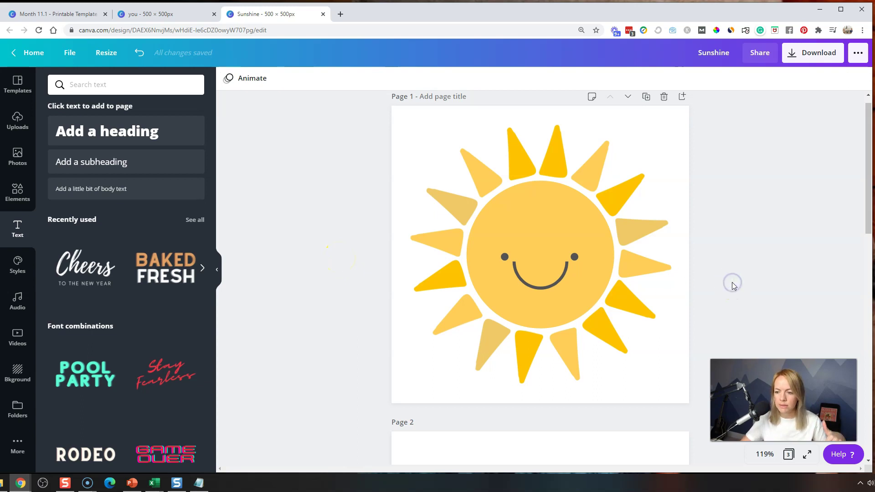
scroll(731, 283, down, 8)
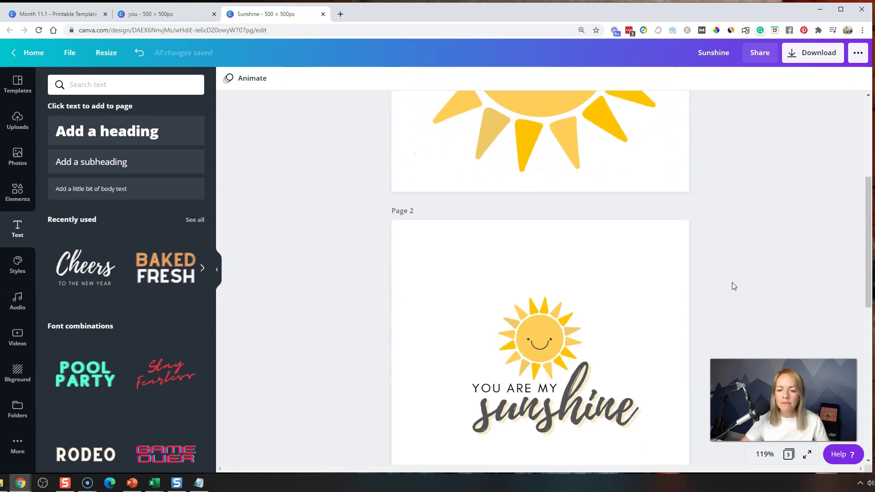
scroll(732, 286, down, 3)
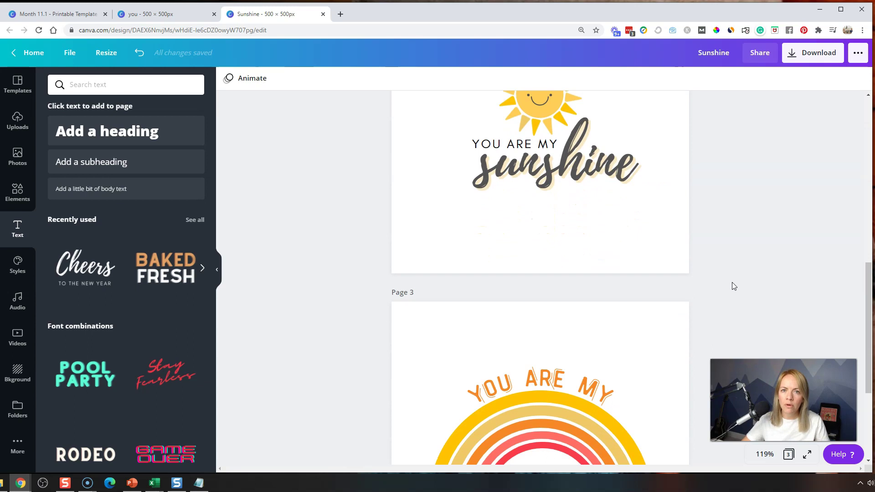
scroll(734, 286, down, 2)
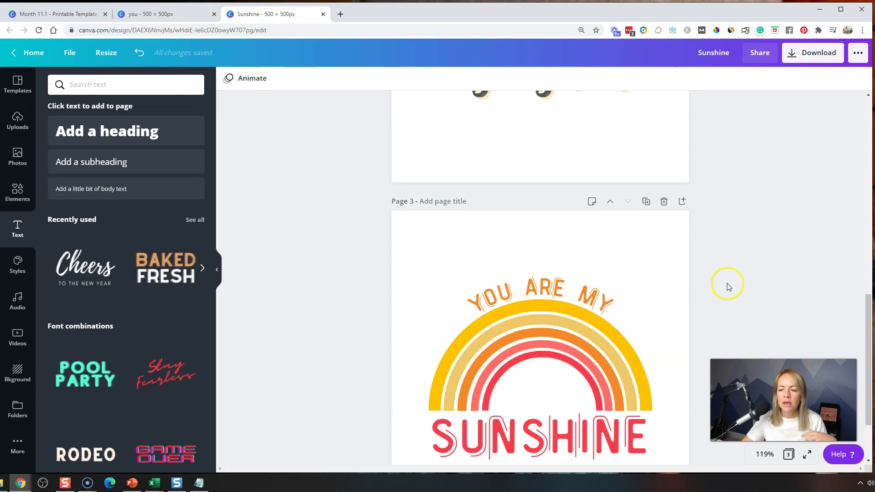
scroll(748, 304, up, 10)
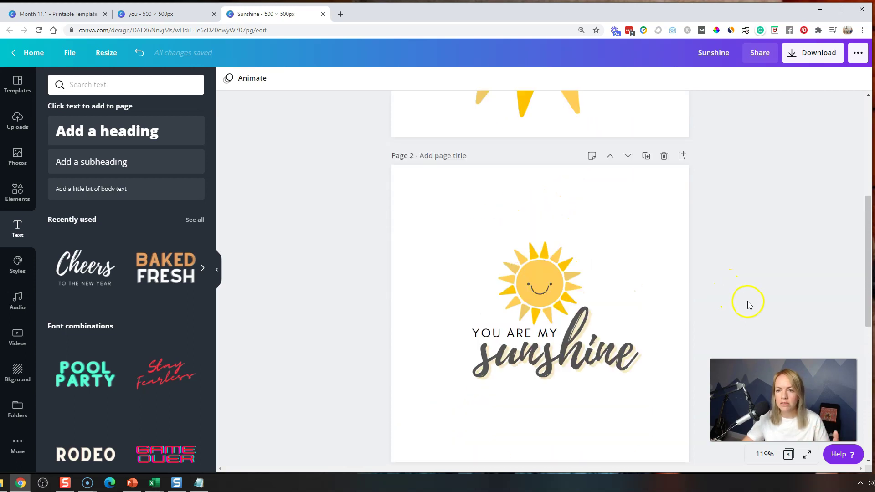
scroll(775, 121, up, 2)
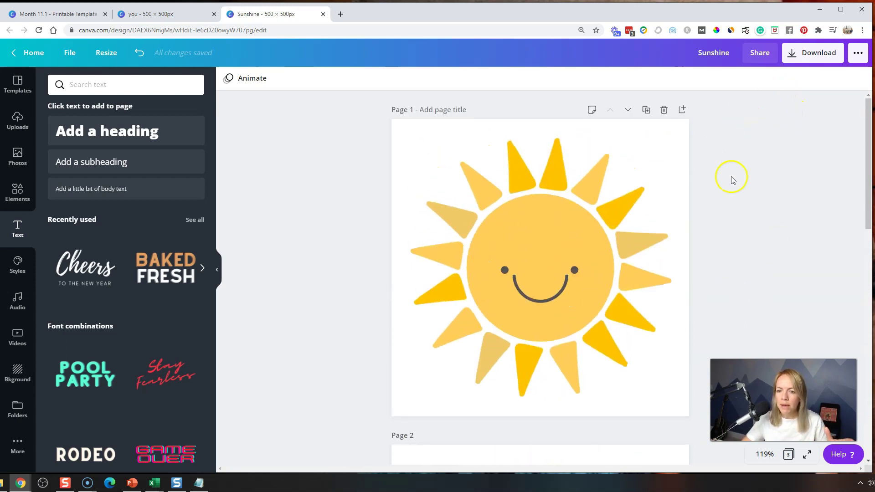
- Download All pages (3) as PNG with Transparent background, producing Sunshine.zip
click(817, 53)
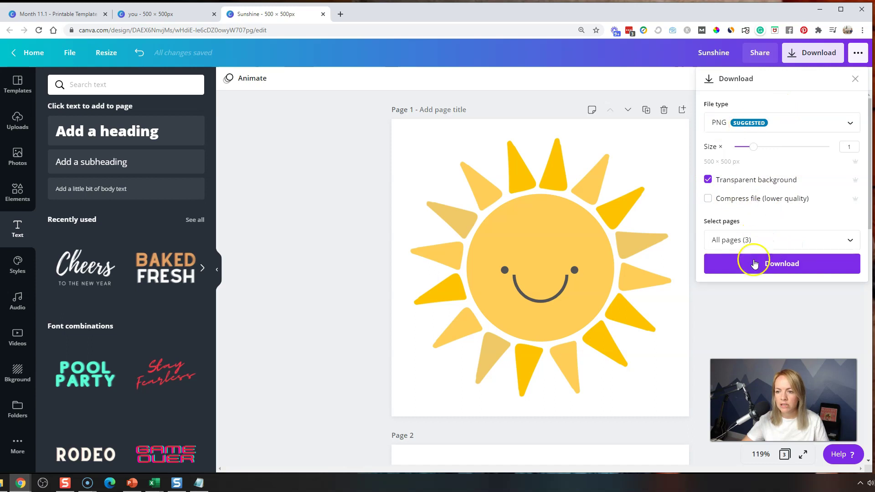
click(786, 265)
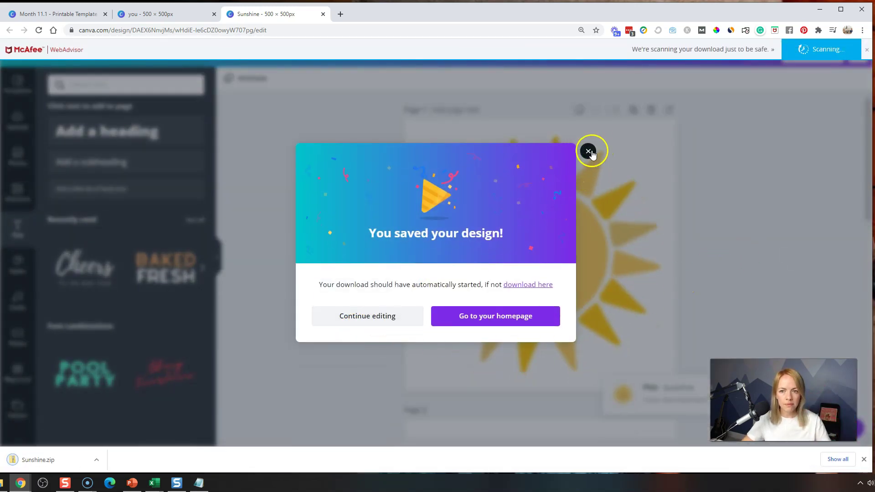
click(588, 151)
click(97, 460)
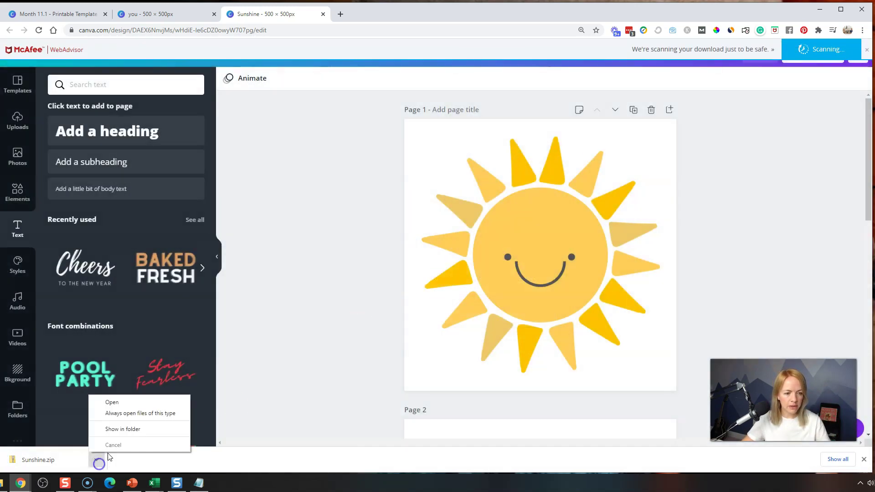
- Open the downloaded Sunshine.zip in its folder and select its three PNGs
click(119, 428)
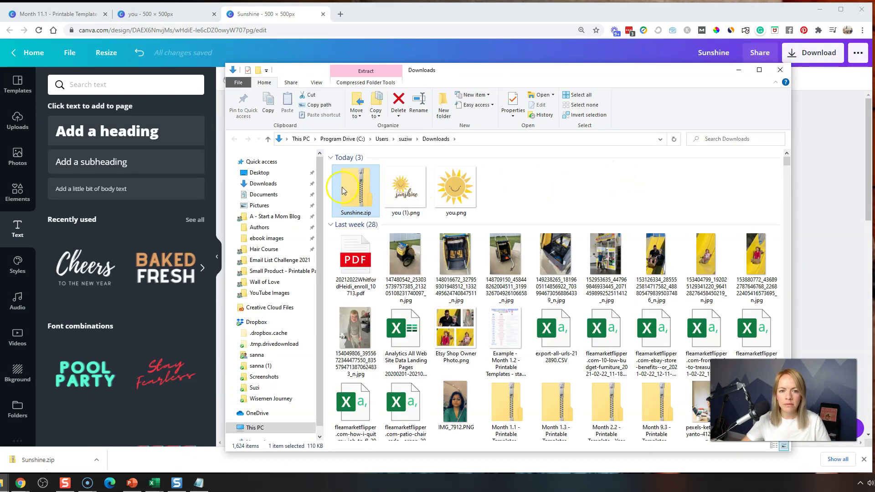
double_click(341, 187)
drag(399, 228, 345, 170)
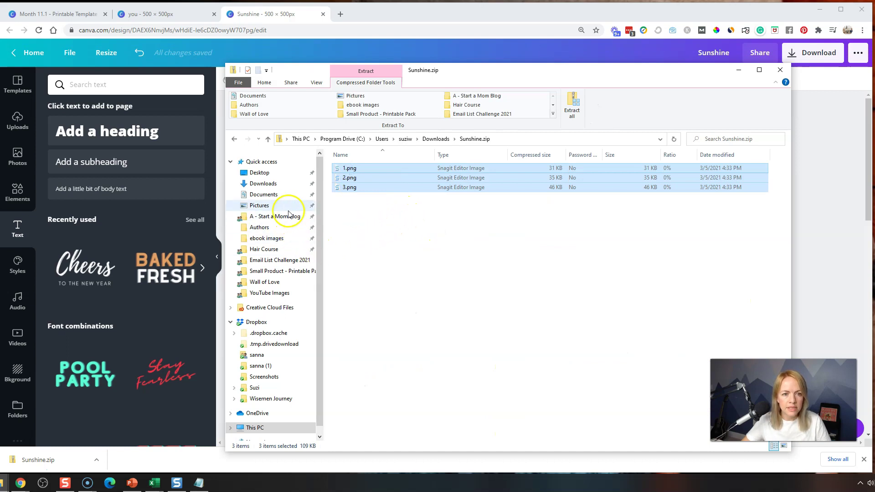
- Create a Digital Stickers folder in A - Start a Mom Blog and paste the PNGs into it
click(272, 217)
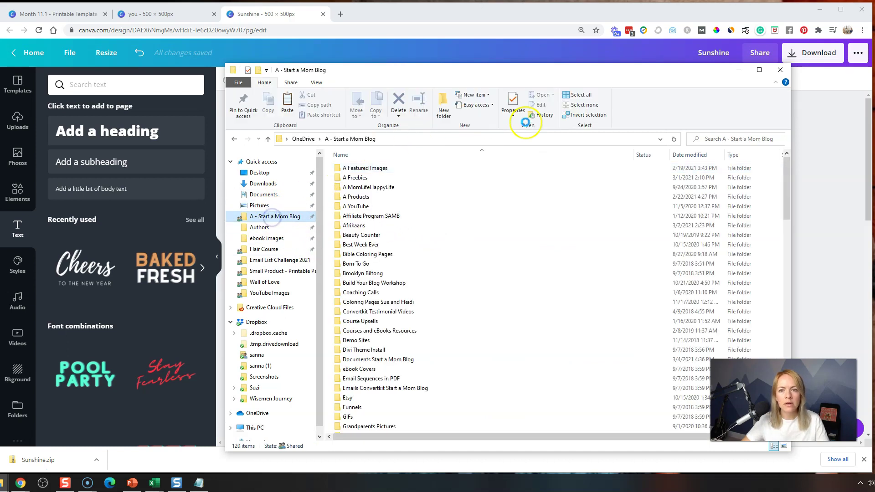
click(435, 106)
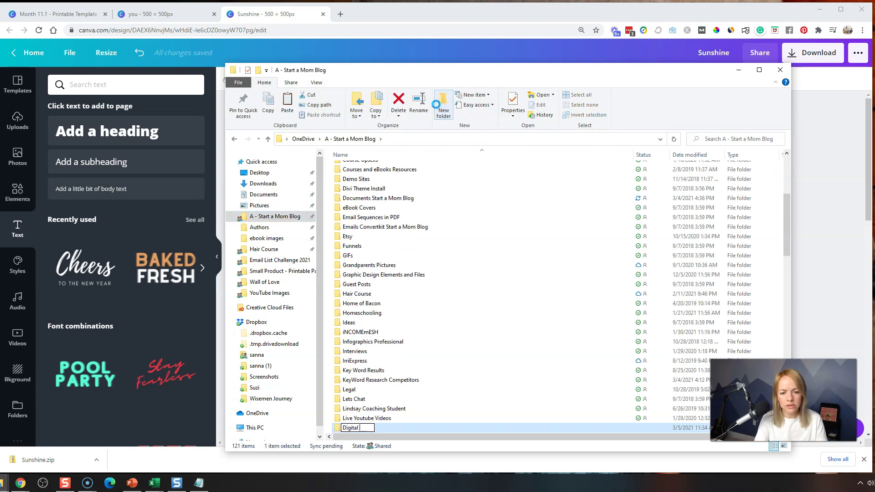
text(Digital Stickers)
key(Return)
double_click(360, 189)
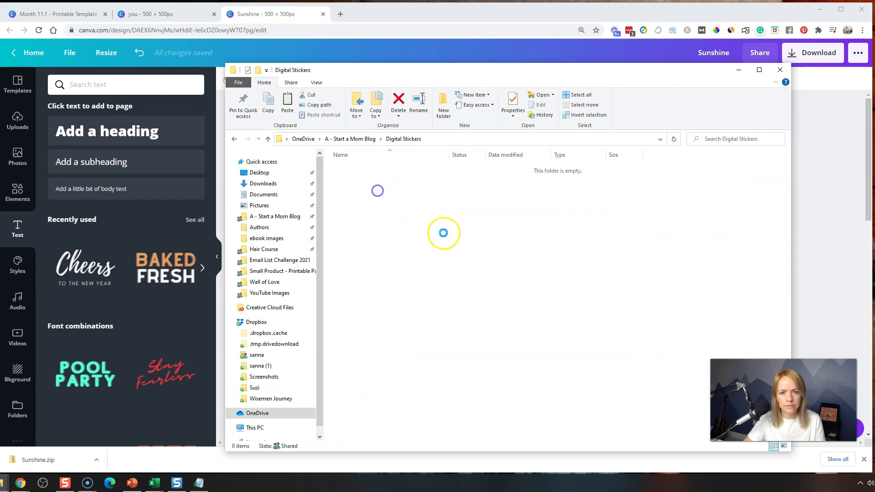
key(ctrl+v)
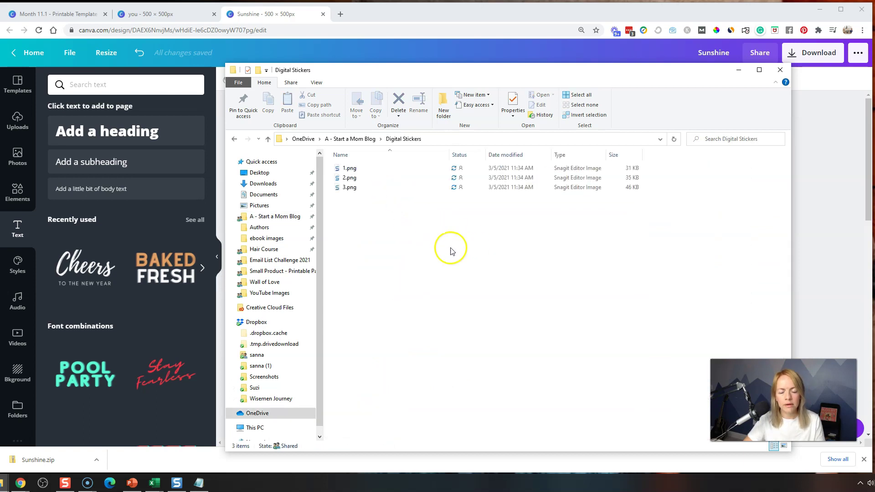
- Switch the folder view to Extra large icons to preview the stickers
click(317, 84)
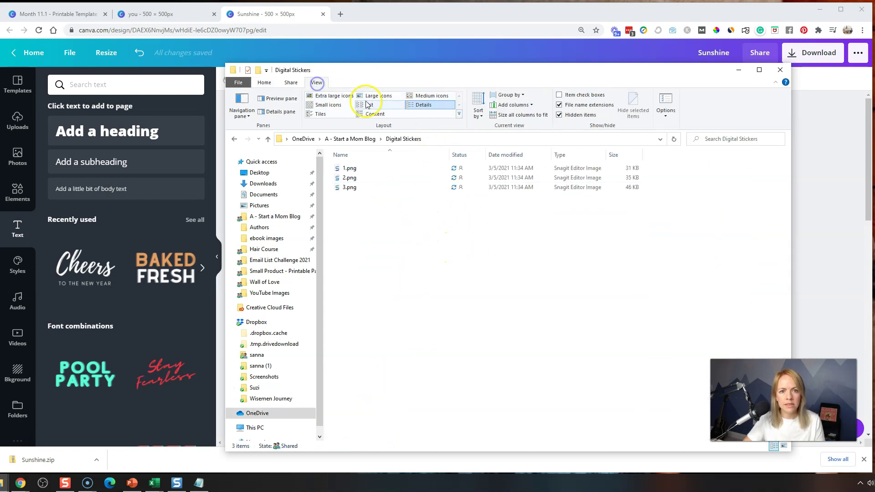
click(333, 95)
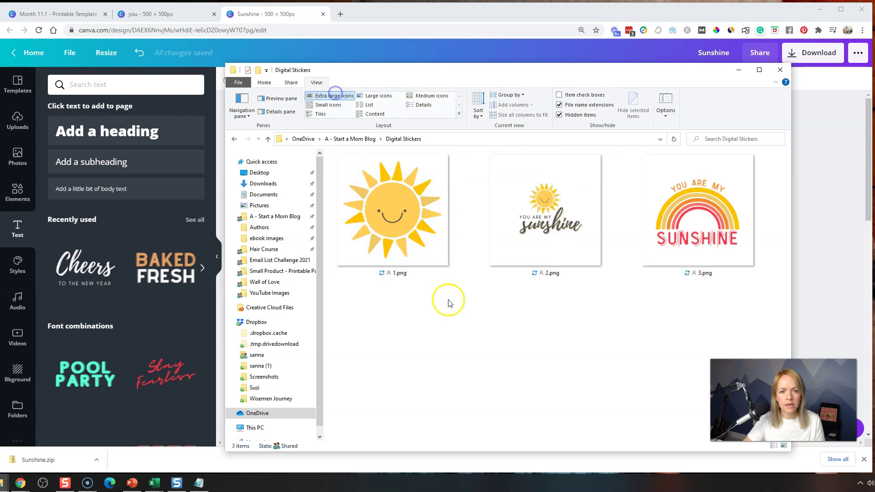
click(412, 261)
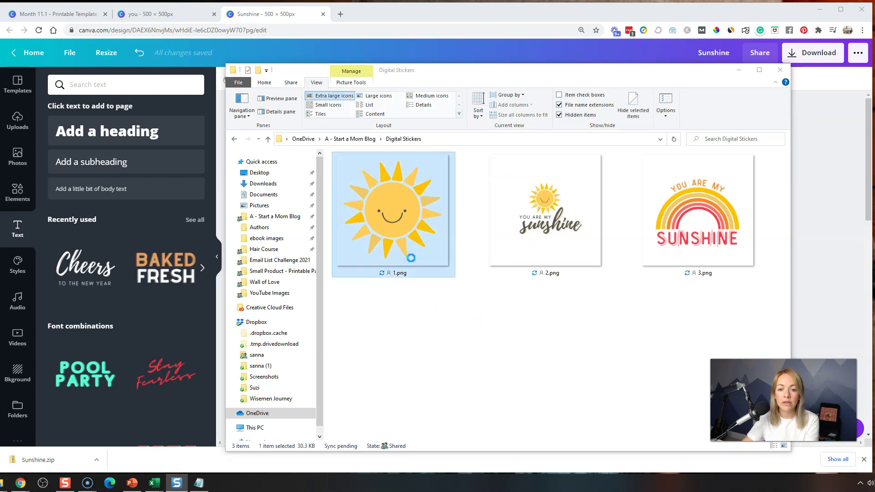
click(108, 33)
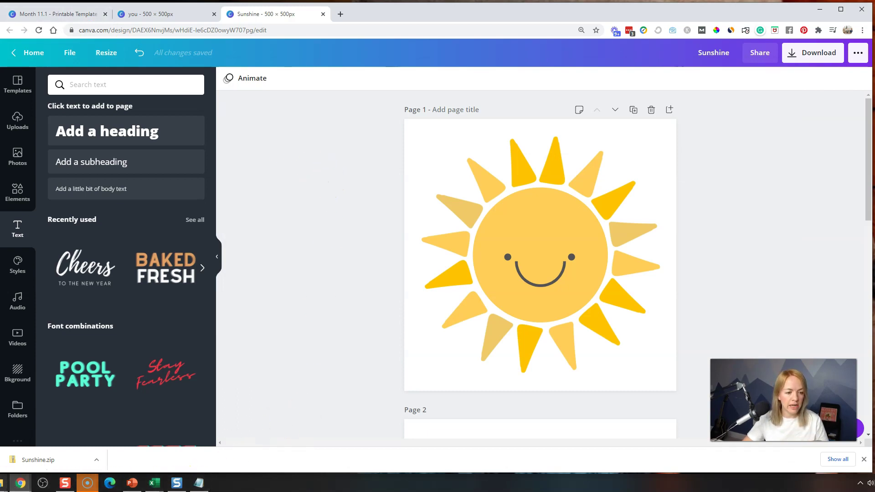
- Review the three sticker thumbnails in Digital Stickers, then switch to the Month 11.1 chore chart
mouse_move(5, 483)
click(27, 448)
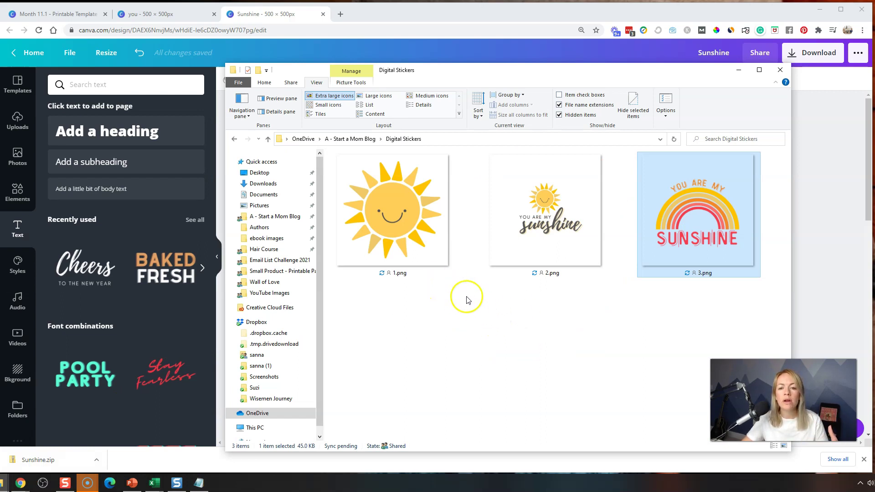
drag(475, 75, 455, 48)
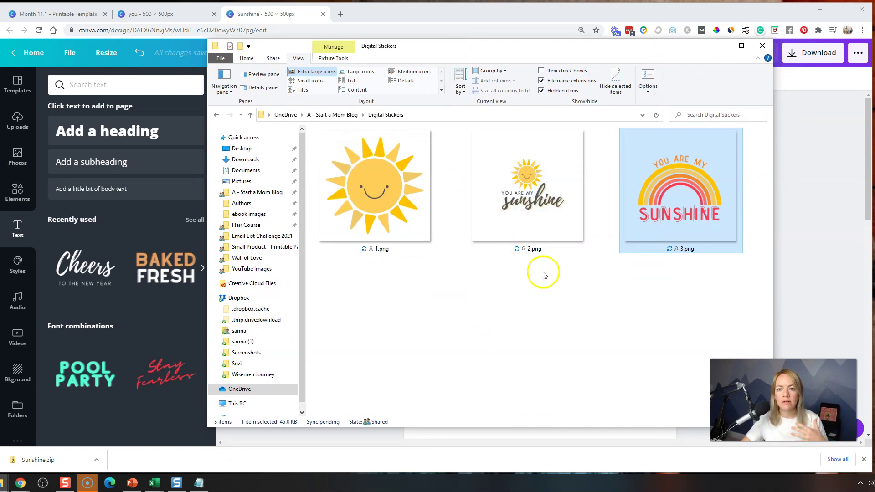
click(687, 293)
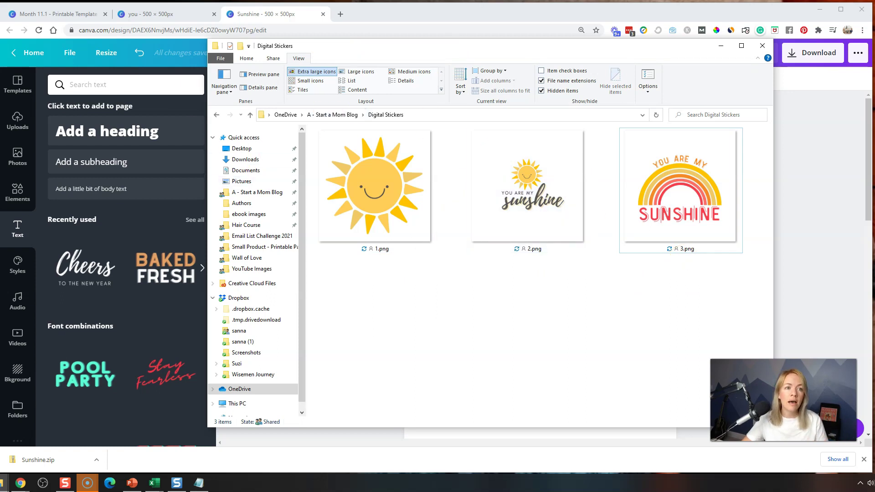
click(61, 19)
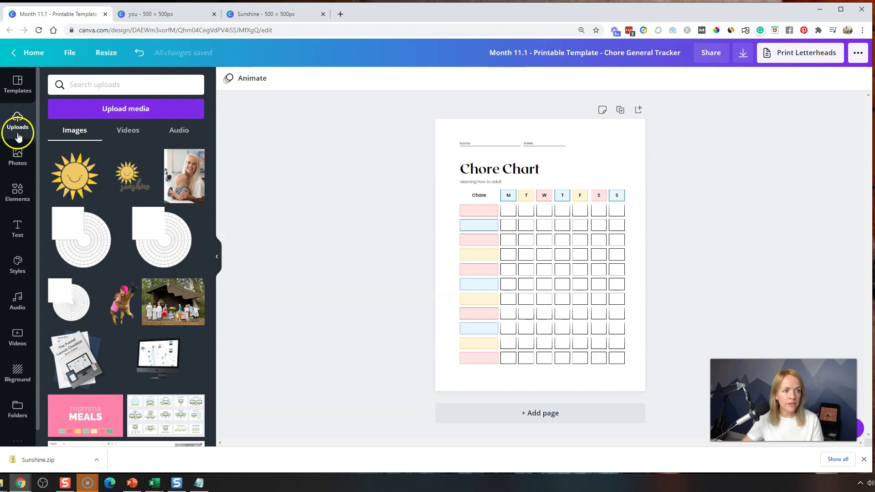
- Upload 1.png, 2.png and 3.png from A - Start a Mom Blog > Digital Stickers via Upload media > Device
click(123, 114)
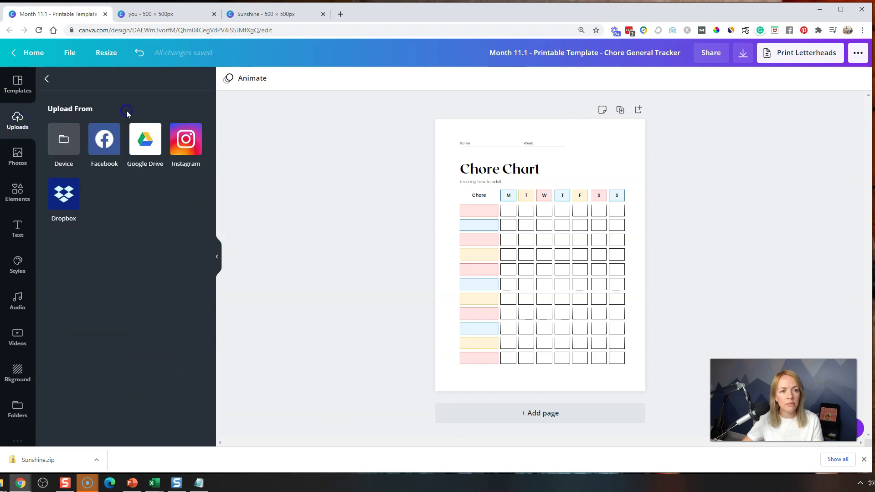
click(64, 149)
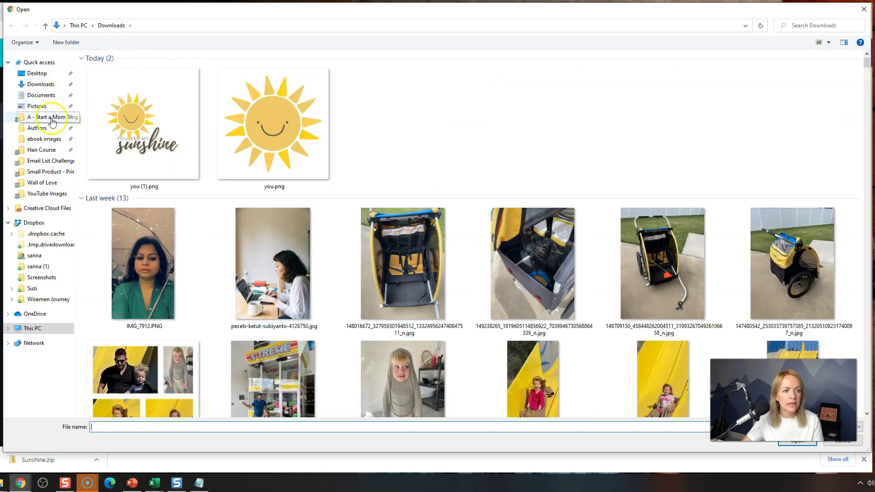
click(52, 120)
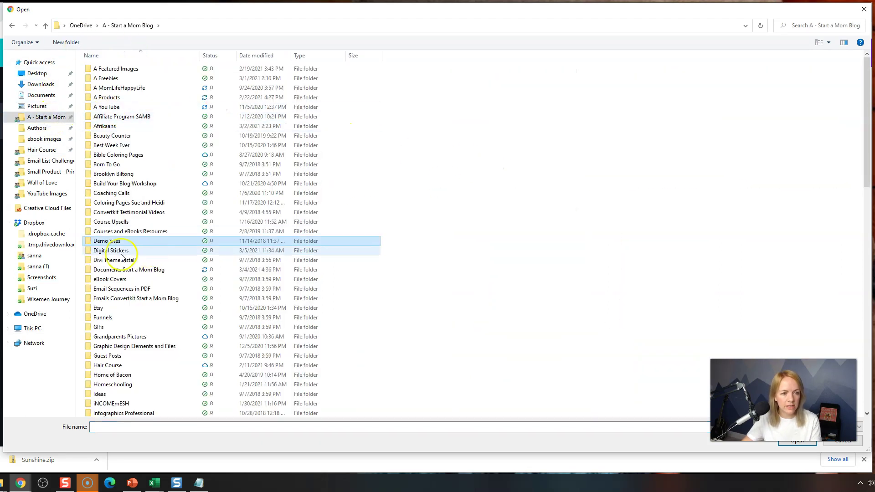
double_click(120, 251)
drag(336, 167, 82, 86)
double_click(93, 95)
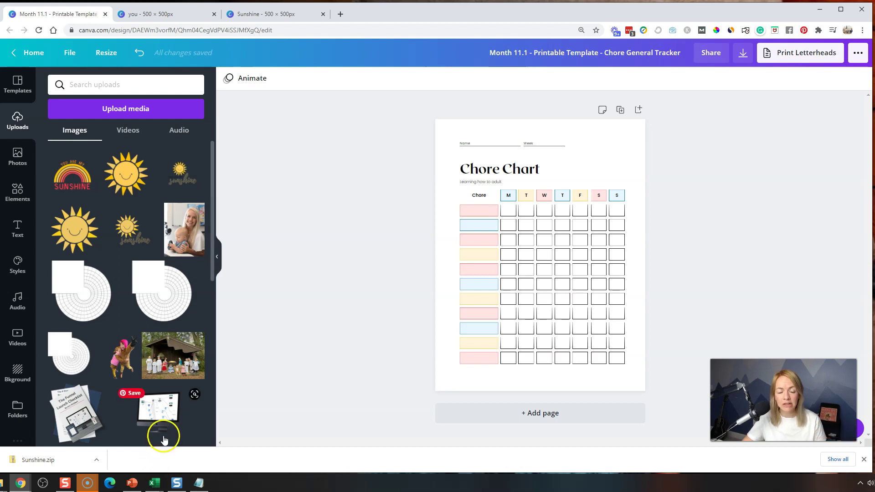
- Try the sun sticker on the chore chart, then delete it
drag(132, 179, 548, 252)
drag(602, 299, 589, 154)
key(Delete)
- Place the rainbow sticker small in the chart's top-right corner beside the title
click(90, 189)
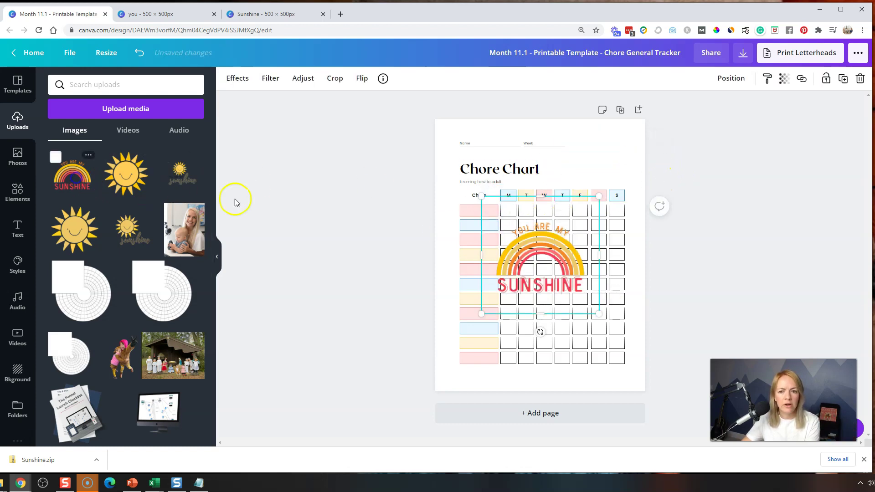
drag(590, 307, 568, 164)
drag(567, 128, 621, 163)
drag(583, 185, 566, 192)
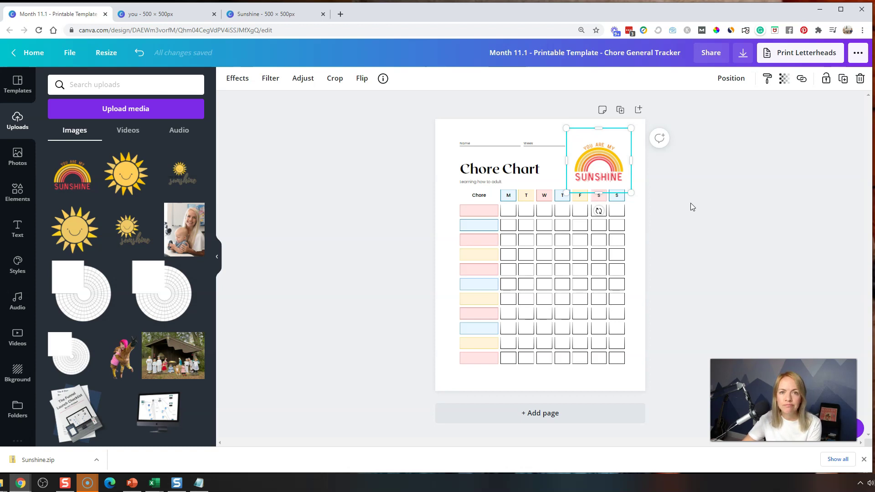
click(691, 207)
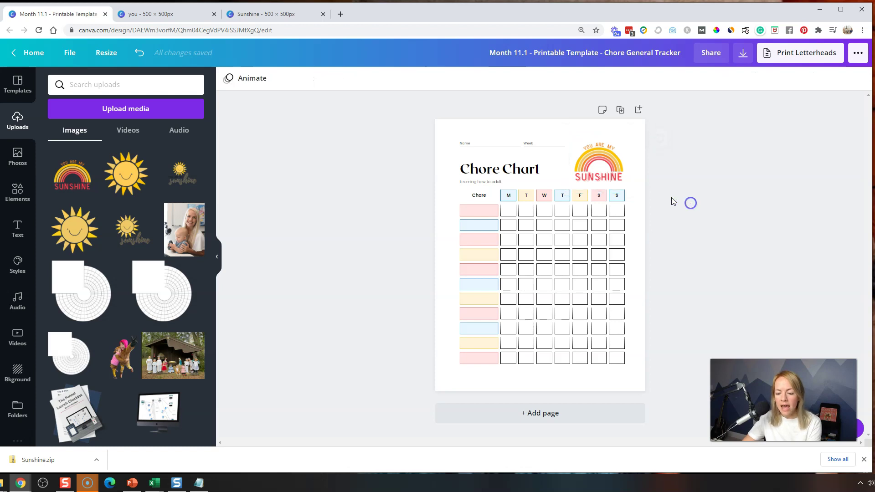
drag(596, 169, 599, 162)
click(679, 171)
click(676, 293)
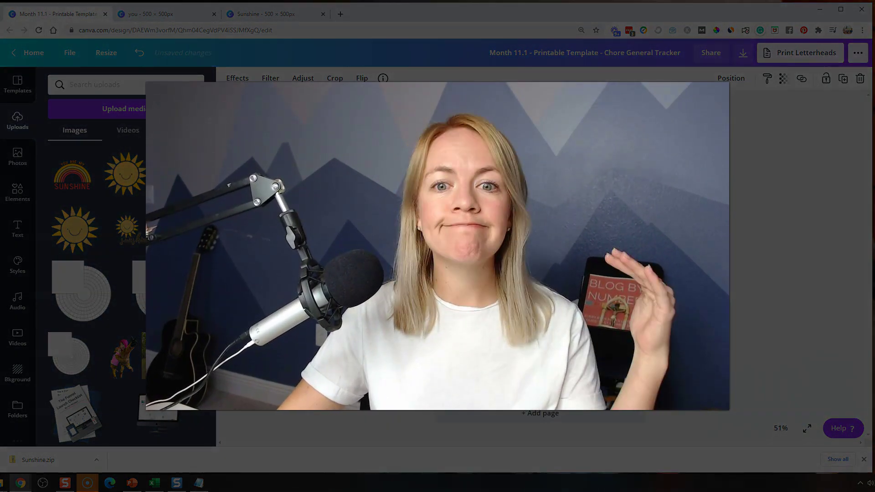